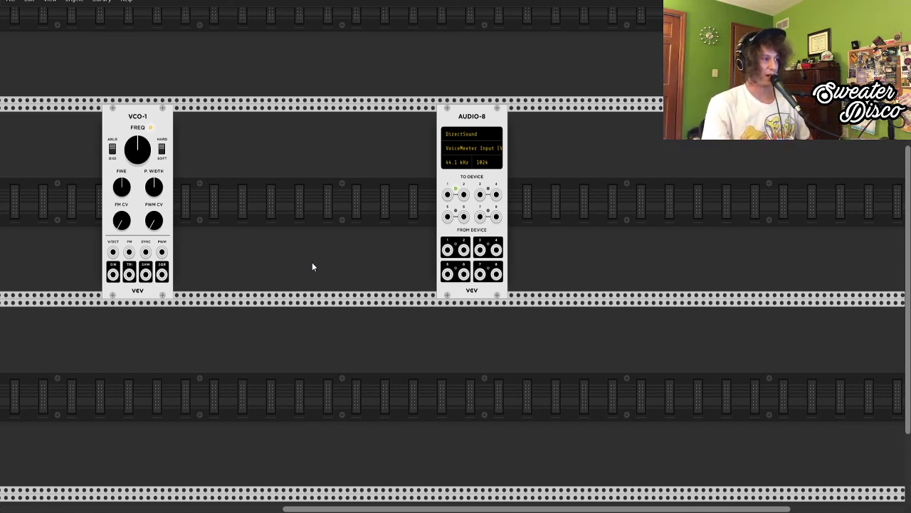
Spread the VCO-1 and AUDIO-8 modules apart in the rack
{"action": "left_click_drag", "start_coordinate": [114, 118], "coordinate": [78, 118]}
Push AUDIO-8 to the far right and nudge VCO-1 slightly right
{"action": "left_click_drag", "start_coordinate": [441, 116], "coordinate": [734, 117]}
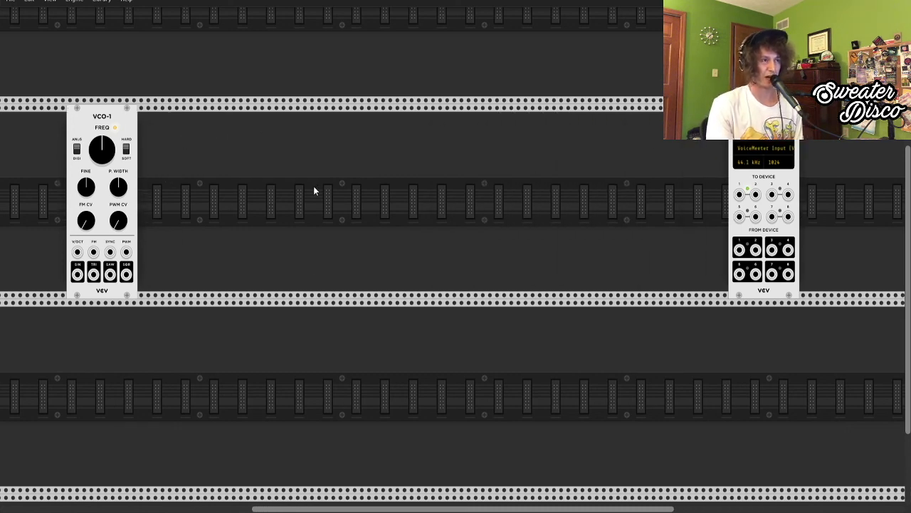
{"action": "left_click_drag", "start_coordinate": [102, 126], "coordinate": [123, 126]}
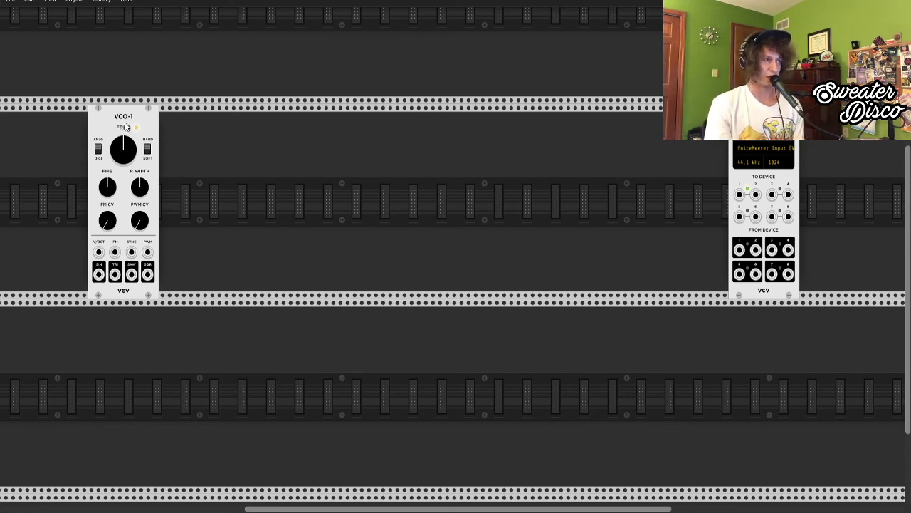
{"action": "right_click", "coordinate": [251, 166]}
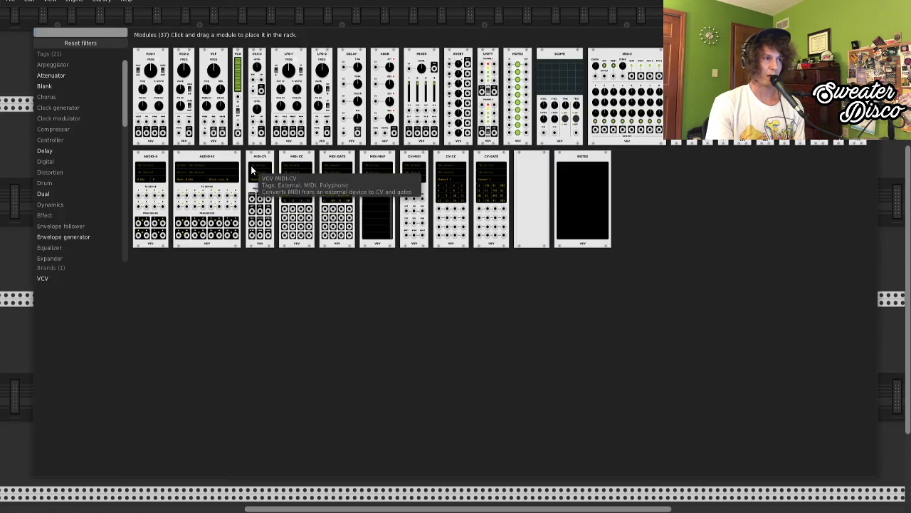
{"action": "left_click", "coordinate": [150, 80]}
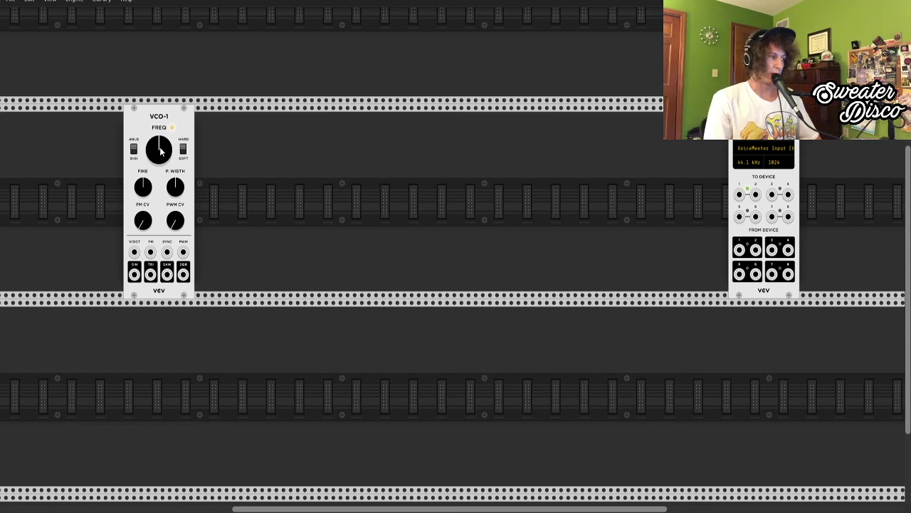
Fine-tune the VCO-1 FREQ knob, ending a little higher than before
{"action": "mouse_move", "coordinate": [171, 157]}
{"action": "left_mouse_down"}
{"action": "mouse_move", "coordinate": [171, 171]}
{"action": "mouse_move", "coordinate": [163, 137]}
{"action": "mouse_move", "coordinate": [163, 169]}
{"action": "left_mouse_up"}
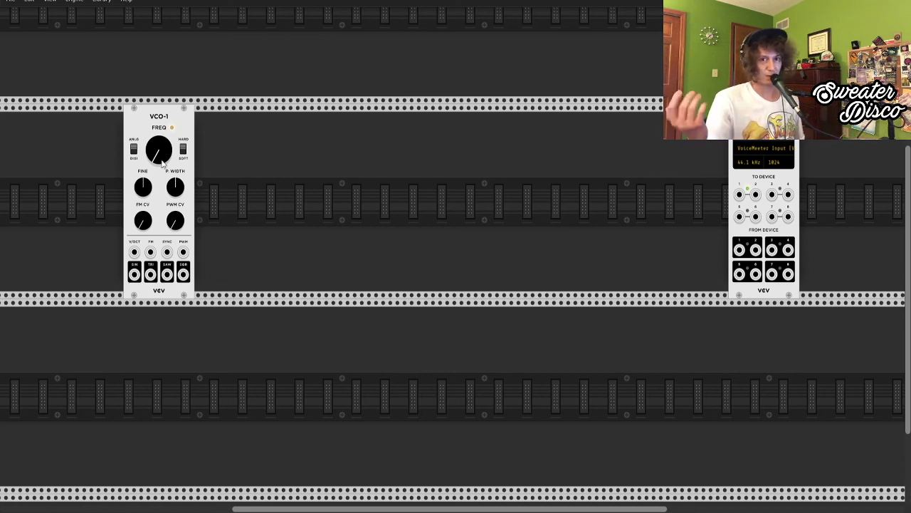
{"action": "left_click_drag", "start_coordinate": [163, 164], "coordinate": [158, 163]}
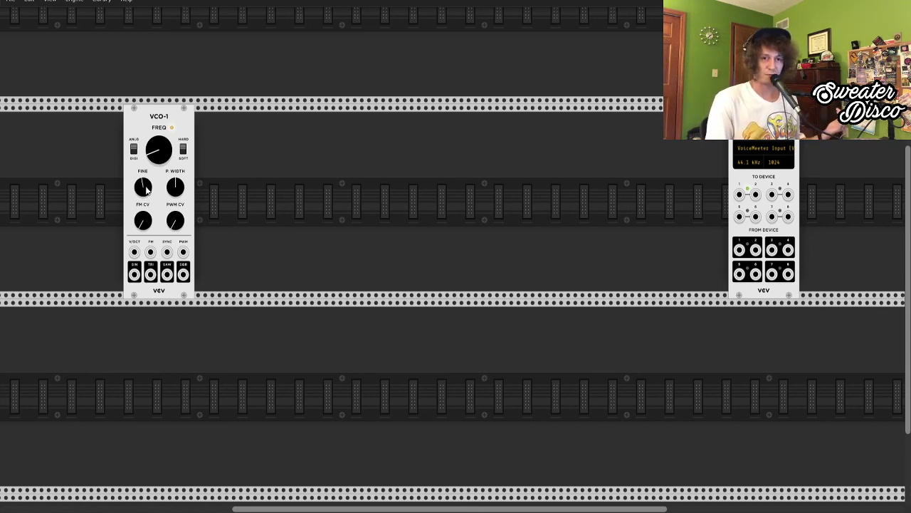
{"action": "left_click_drag", "start_coordinate": [144, 193], "coordinate": [144, 185]}
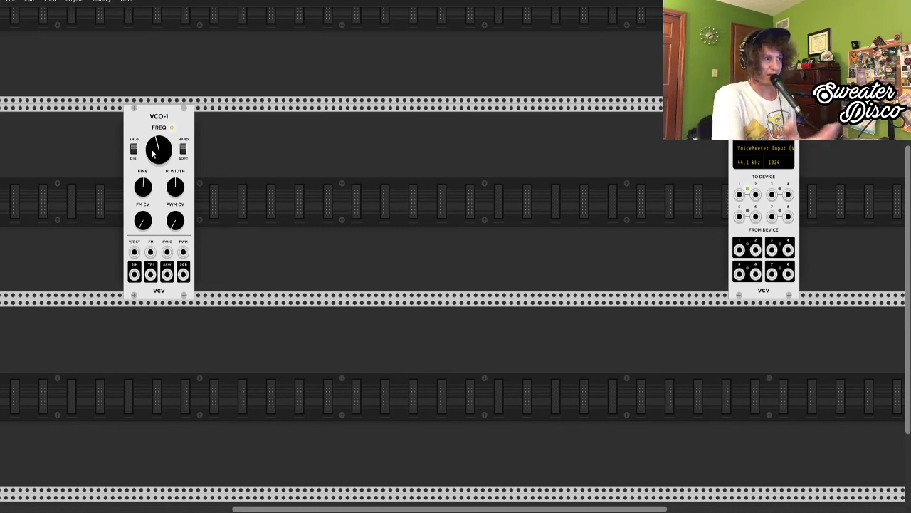
{"action": "left_click_drag", "start_coordinate": [152, 155], "coordinate": [152, 143]}
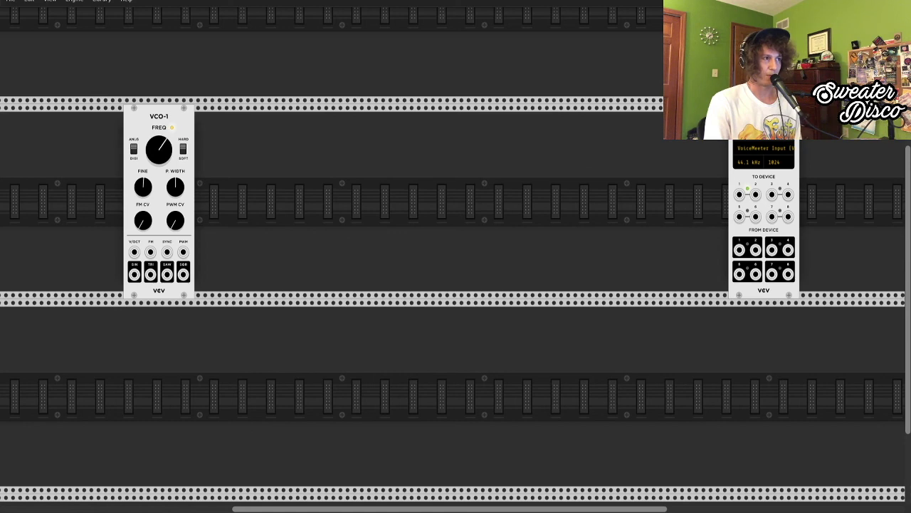
{"action": "right_click", "coordinate": [162, 152]}
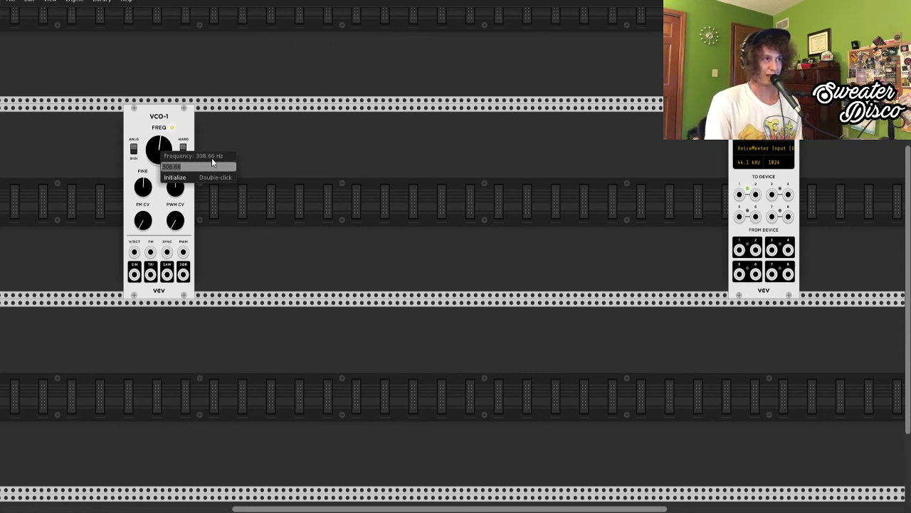
{"action": "left_click", "coordinate": [162, 157]}
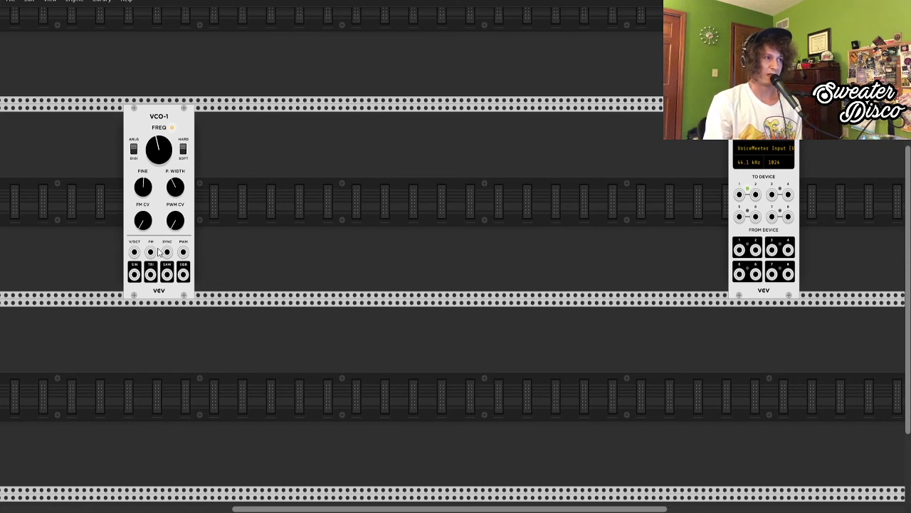
{"action": "left_click_drag", "start_coordinate": [151, 252], "coordinate": [240, 260]}
{"action": "left_click_drag", "start_coordinate": [150, 252], "coordinate": [163, 250]}
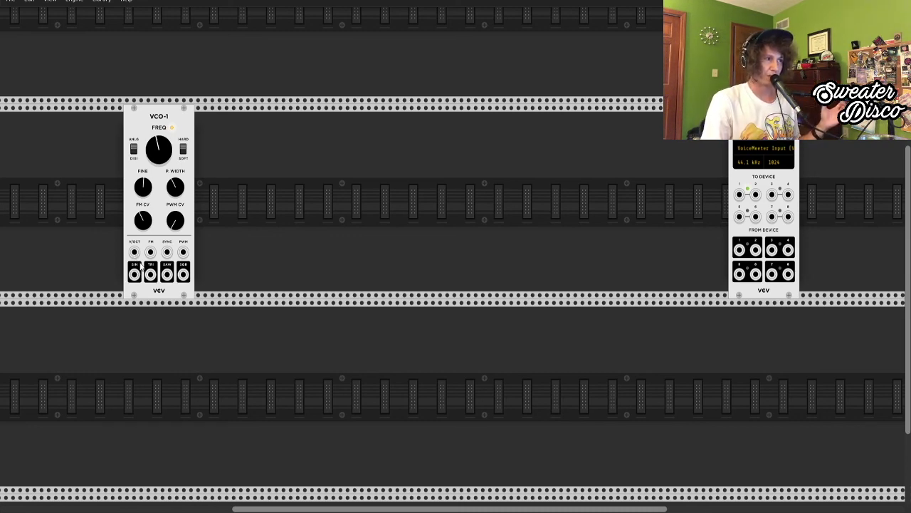
{"action": "left_click_drag", "start_coordinate": [134, 252], "coordinate": [139, 258]}
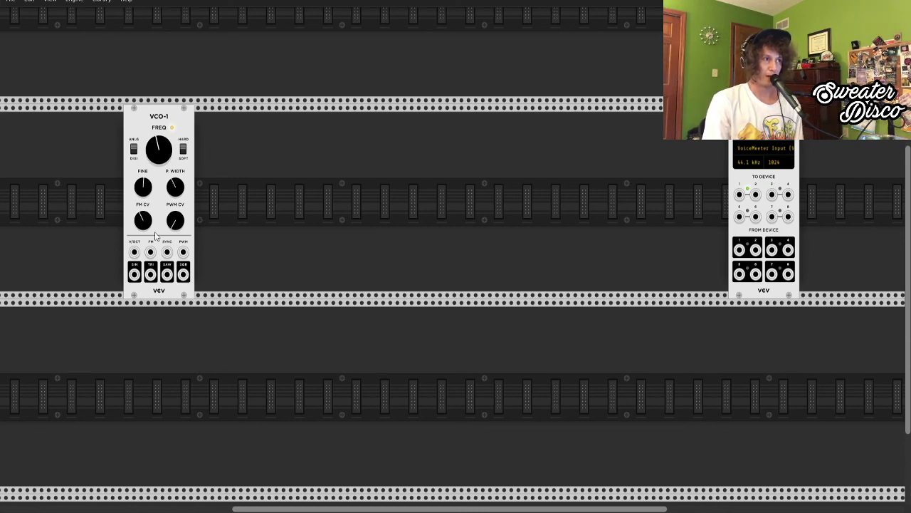
Test a sine cable into AUDIO-8 channel 1, unplug it, and lower VCO-1 frequency slightly
{"action": "left_click_drag", "start_coordinate": [135, 275], "coordinate": [741, 196]}
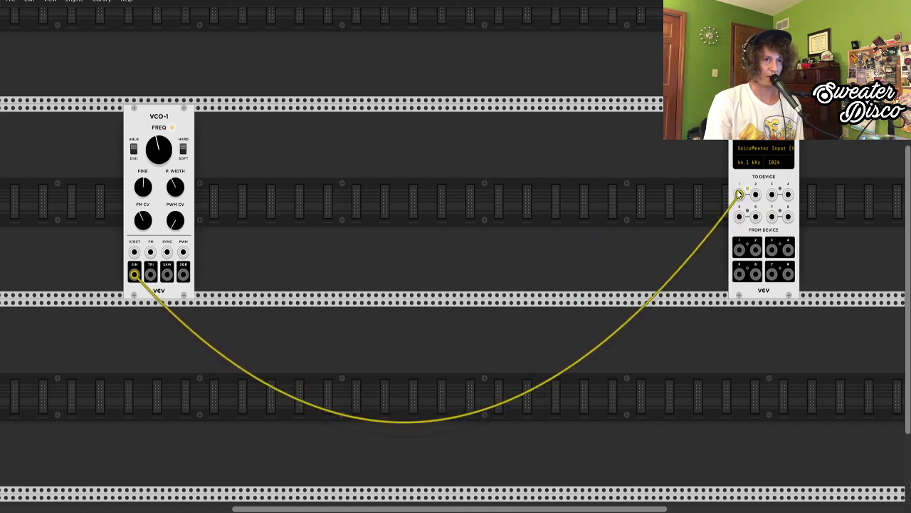
{"action": "left_click_drag", "start_coordinate": [740, 195], "coordinate": [426, 261]}
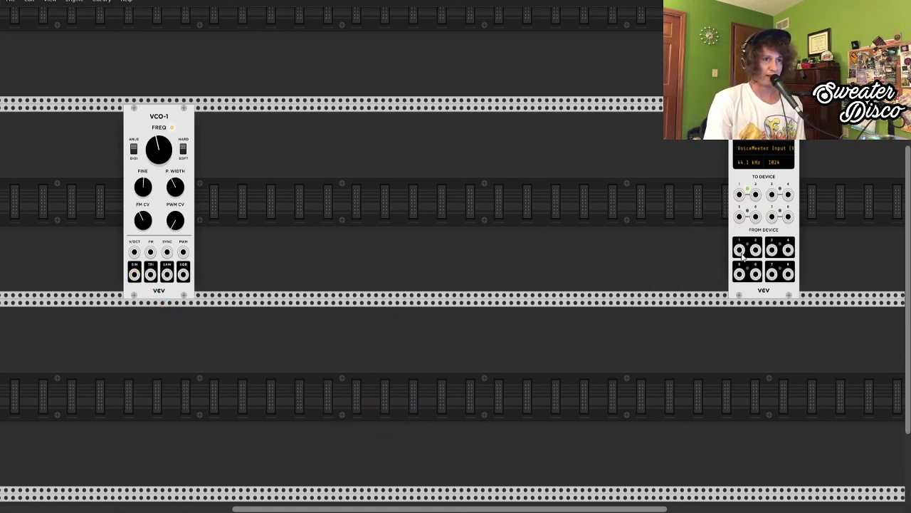
{"action": "left_click_drag", "start_coordinate": [743, 249], "coordinate": [164, 280]}
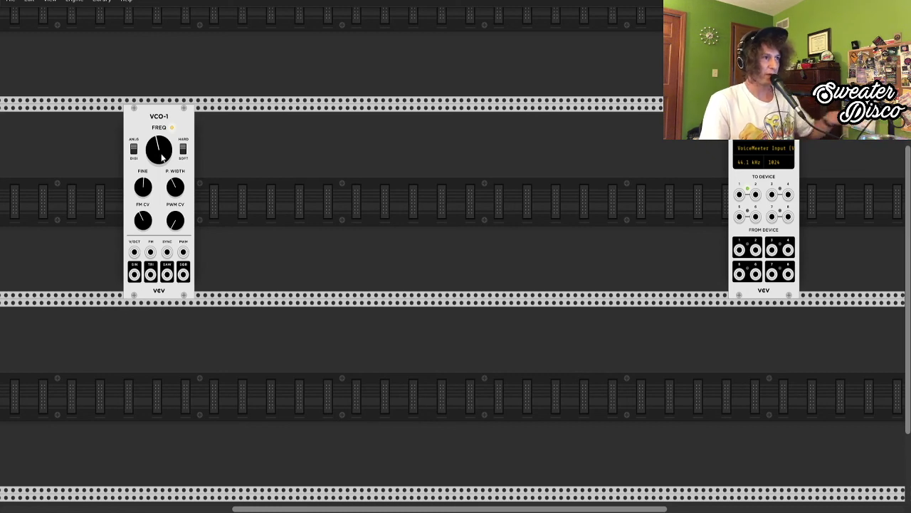
{"action": "left_click_drag", "start_coordinate": [161, 152], "coordinate": [164, 158]}
Centre AUDIO-8 in the row, try sine cables into inputs 1 and 2, then unplug them
{"action": "left_click_drag", "start_coordinate": [764, 120], "coordinate": [422, 119]}
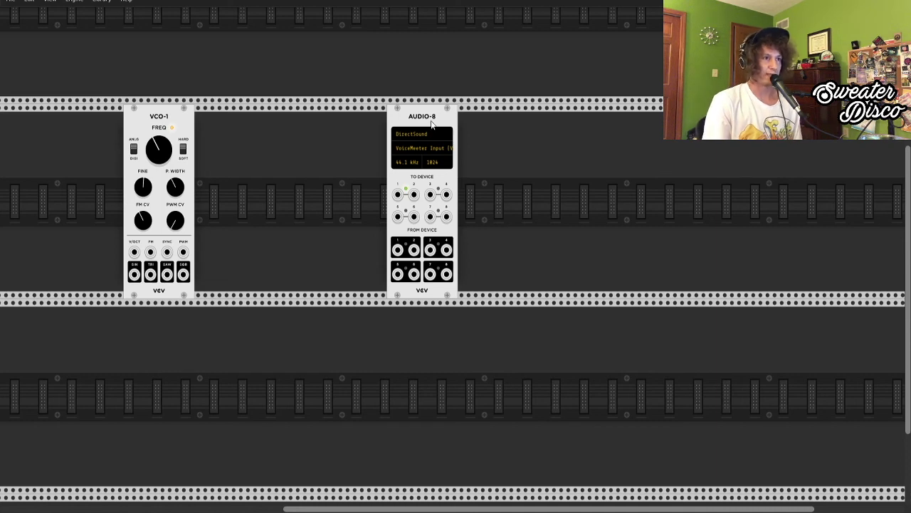
{"action": "mouse_move", "coordinate": [431, 119]}
{"action": "left_mouse_down"}
{"action": "mouse_move", "coordinate": [446, 120]}
{"action": "mouse_move", "coordinate": [430, 123]}
{"action": "left_mouse_up"}
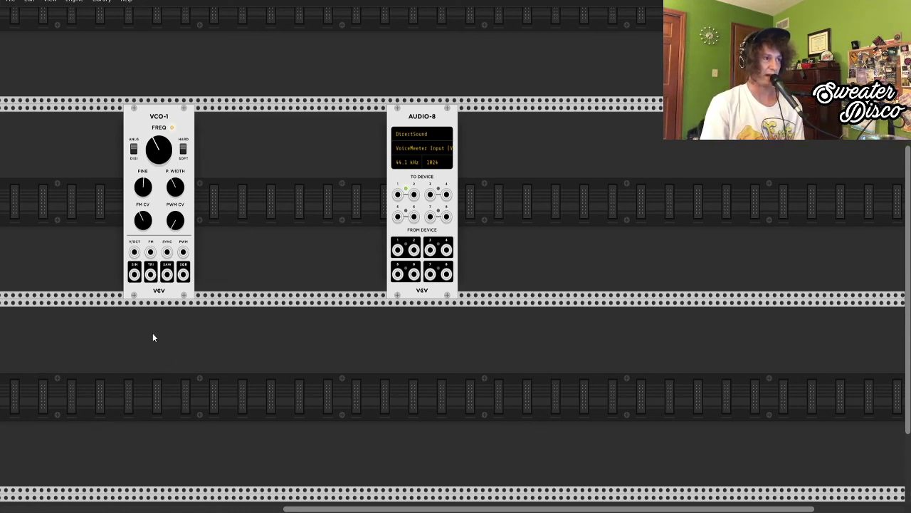
{"action": "left_click_drag", "start_coordinate": [134, 274], "coordinate": [398, 195]}
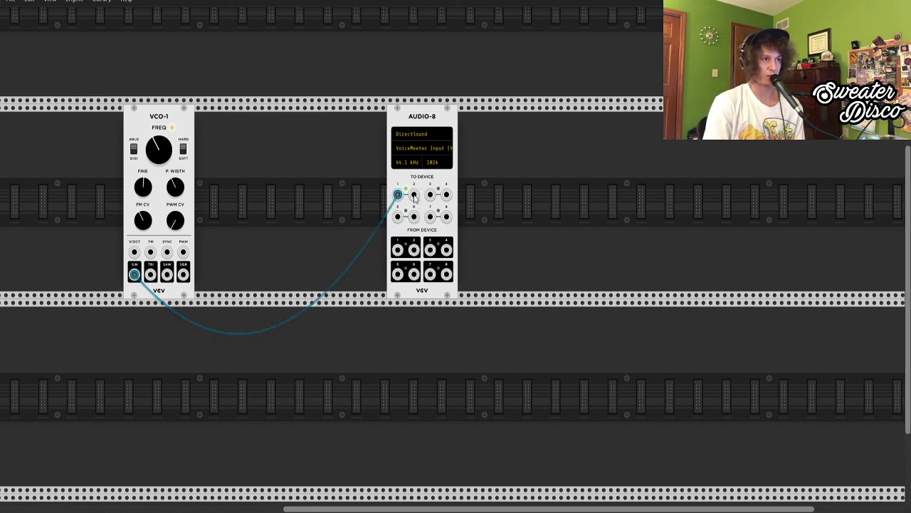
{"action": "left_click_drag", "start_coordinate": [414, 194], "coordinate": [134, 276]}
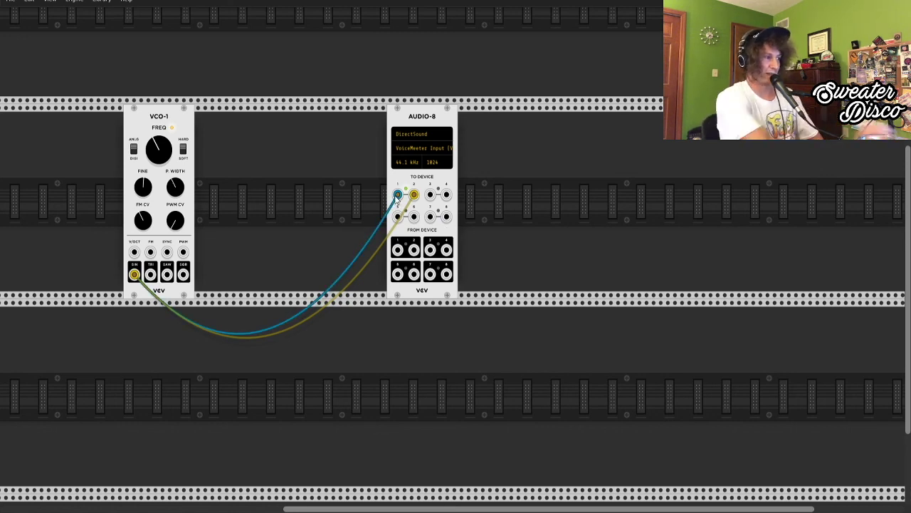
{"action": "left_click_drag", "start_coordinate": [397, 194], "coordinate": [410, 207]}
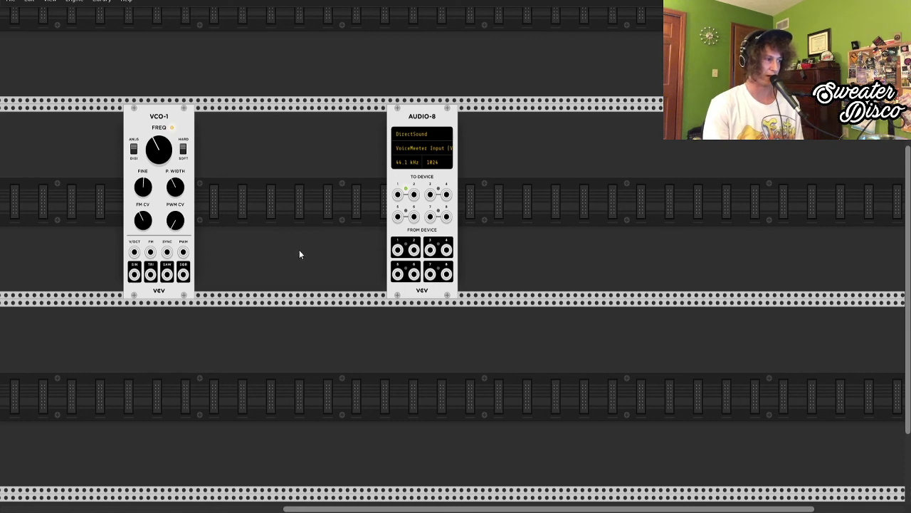
{"action": "right_click", "coordinate": [327, 183]}
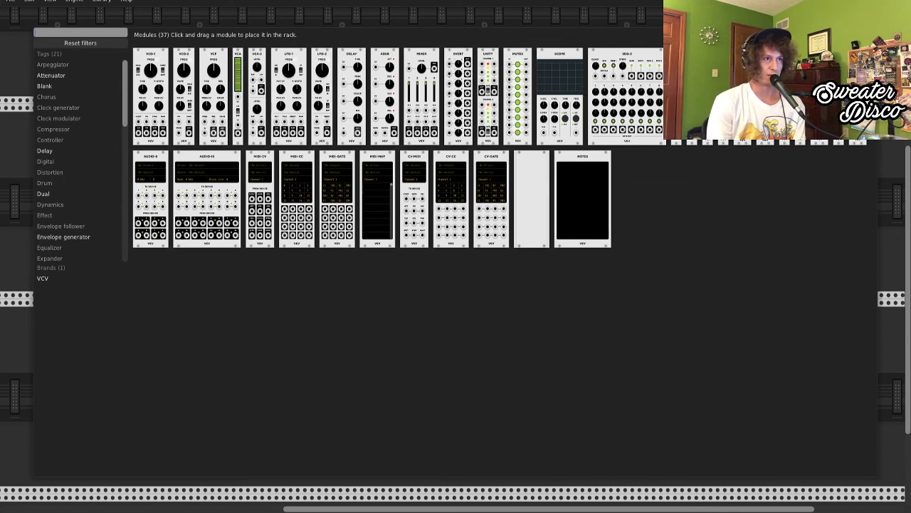
Add a MIXER, patch VCO-1 SIN into IN 1, and send MIX to AUDIO-8 inputs 1 and 2
{"action": "left_click_drag", "start_coordinate": [421, 92], "coordinate": [356, 119]}
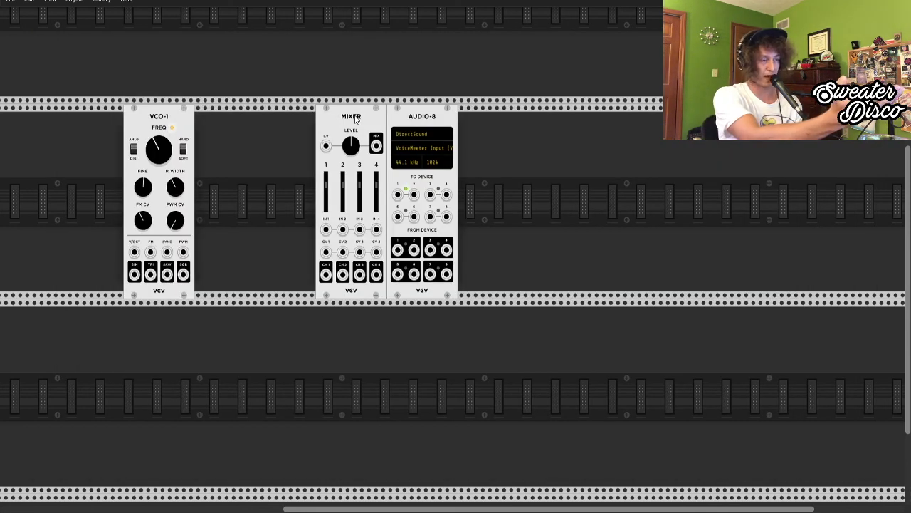
{"action": "left_click_drag", "start_coordinate": [326, 277], "coordinate": [363, 281]}
{"action": "left_click_drag", "start_coordinate": [134, 274], "coordinate": [328, 234]}
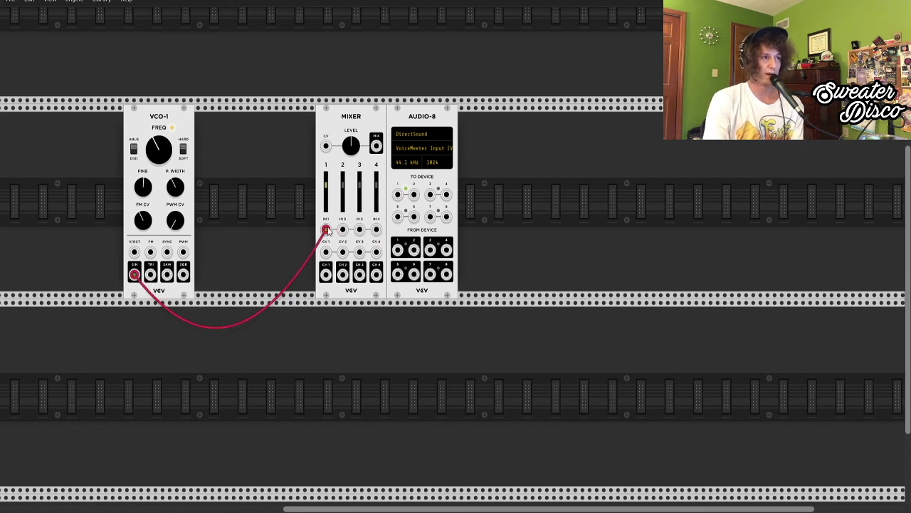
{"action": "left_click_drag", "start_coordinate": [324, 280], "coordinate": [399, 201]}
{"action": "left_click_drag", "start_coordinate": [376, 146], "coordinate": [414, 195]}
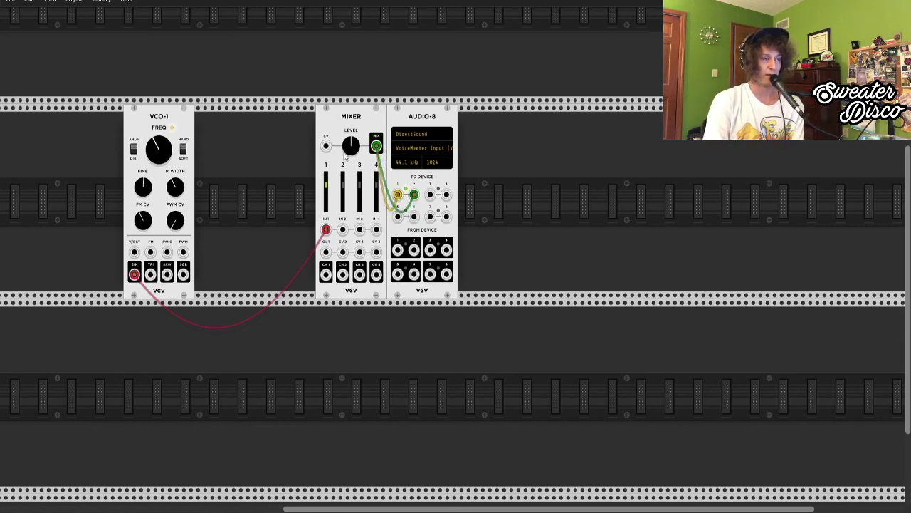
Adjust the mixer's overall level and raise the VCO-1 frequency
{"action": "left_click_drag", "start_coordinate": [354, 145], "coordinate": [354, 161]}
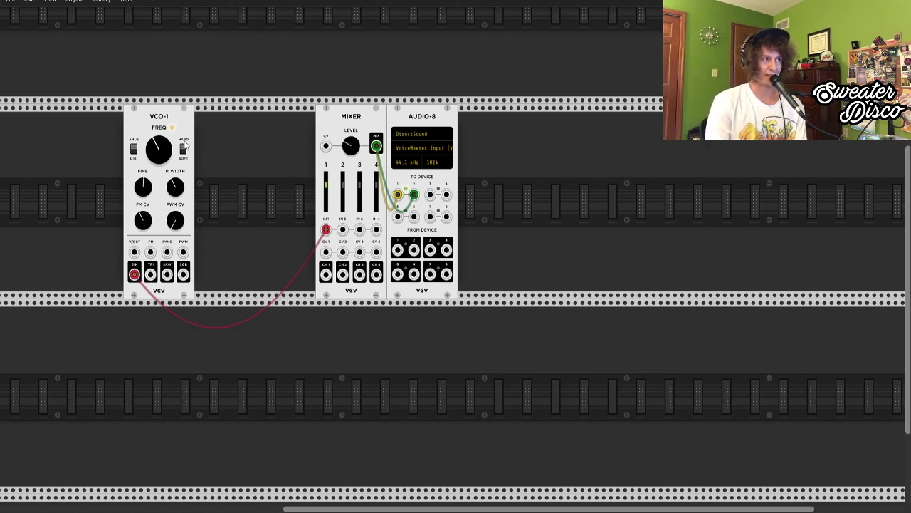
{"action": "left_click_drag", "start_coordinate": [159, 148], "coordinate": [159, 124]}
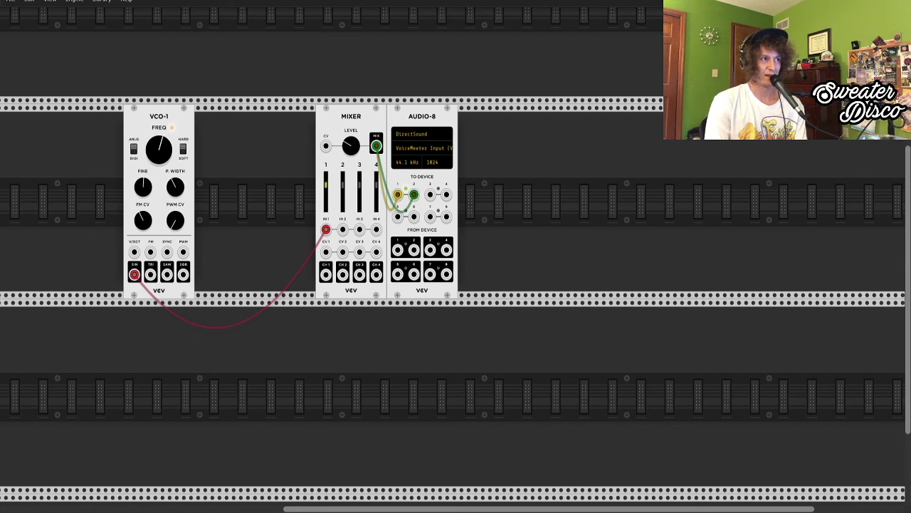
{"action": "left_click_drag", "start_coordinate": [159, 124], "coordinate": [159, 127]}
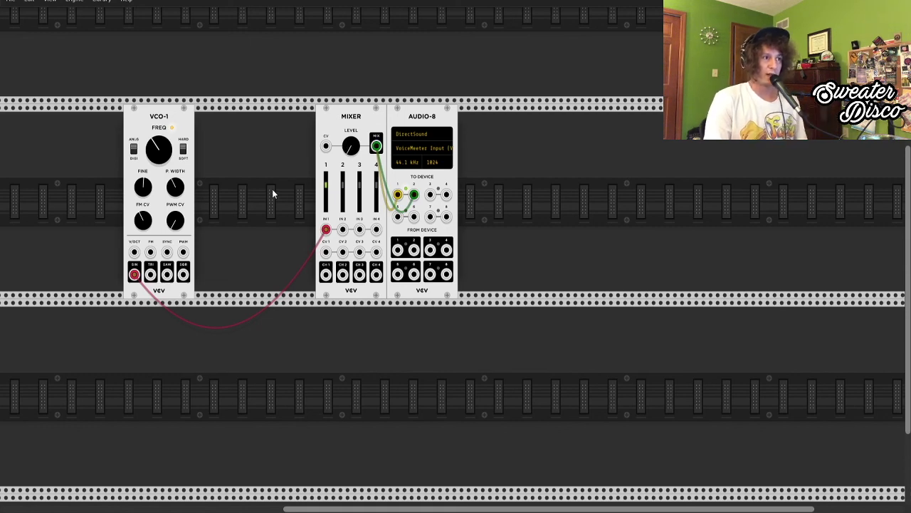
Add an ADSR envelope from the module library, then reopen the library
{"action": "right_click", "coordinate": [508, 172]}
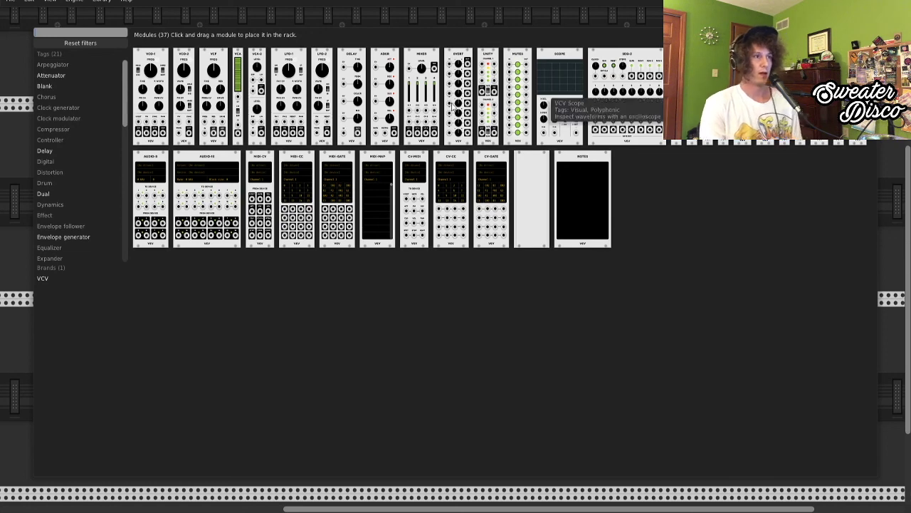
{"action": "key", "text": "Escape"}
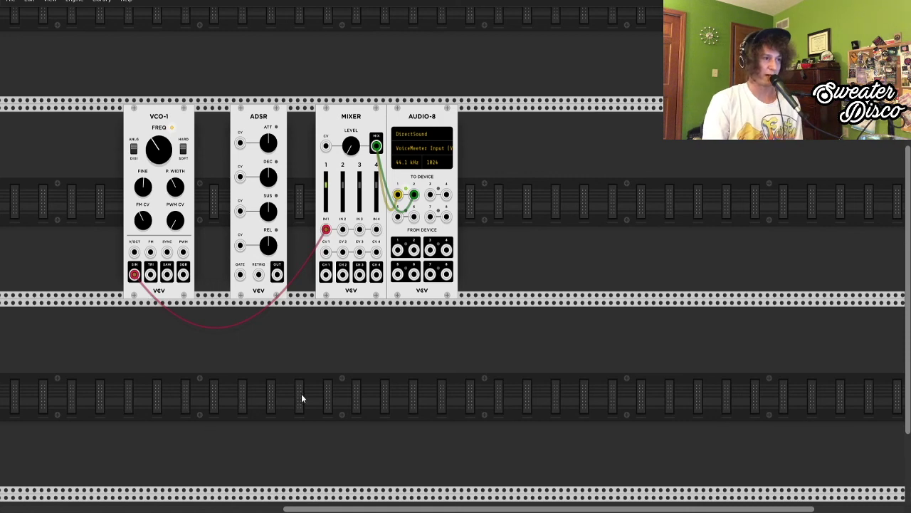
{"action": "right_click", "coordinate": [295, 348]}
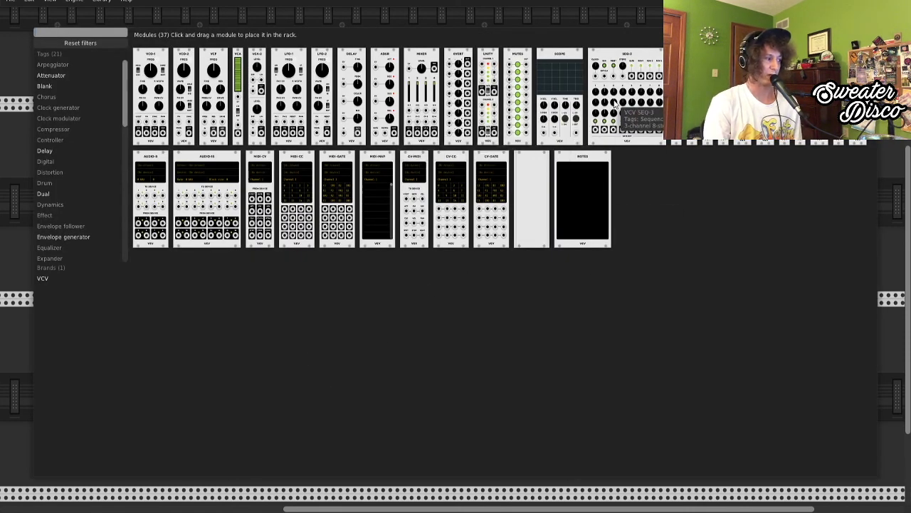
Place a SEQ-3 sequencer below VCO-1 and ADSR, and shift AUDIO-8 further right
{"action": "left_click_drag", "start_coordinate": [617, 104], "coordinate": [242, 322]}
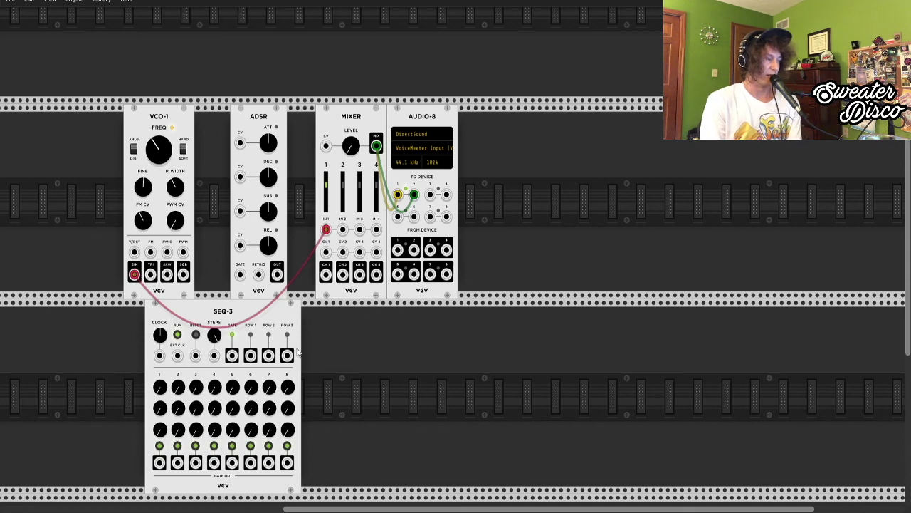
{"action": "mouse_move", "coordinate": [154, 121]}
{"action": "left_mouse_down"}
{"action": "mouse_move", "coordinate": [113, 119]}
{"action": "mouse_move", "coordinate": [158, 116]}
{"action": "left_mouse_up"}
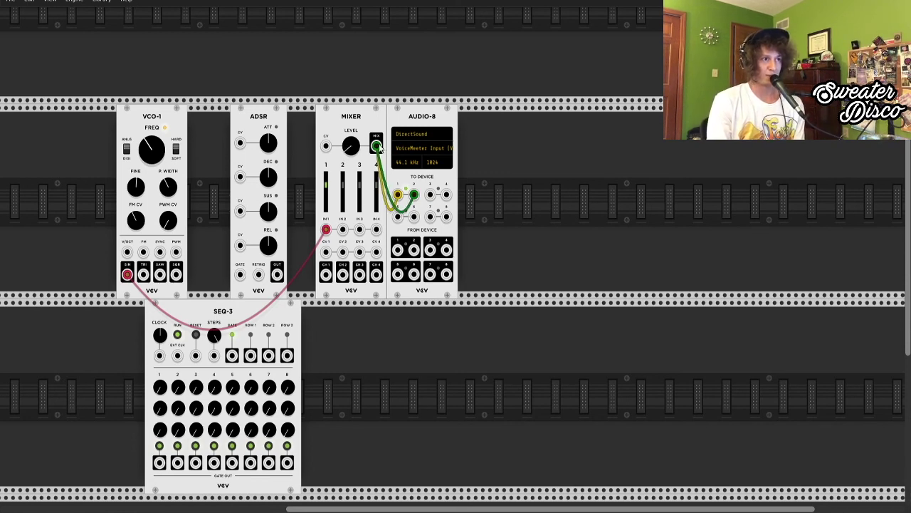
{"action": "left_click_drag", "start_coordinate": [443, 119], "coordinate": [535, 125]}
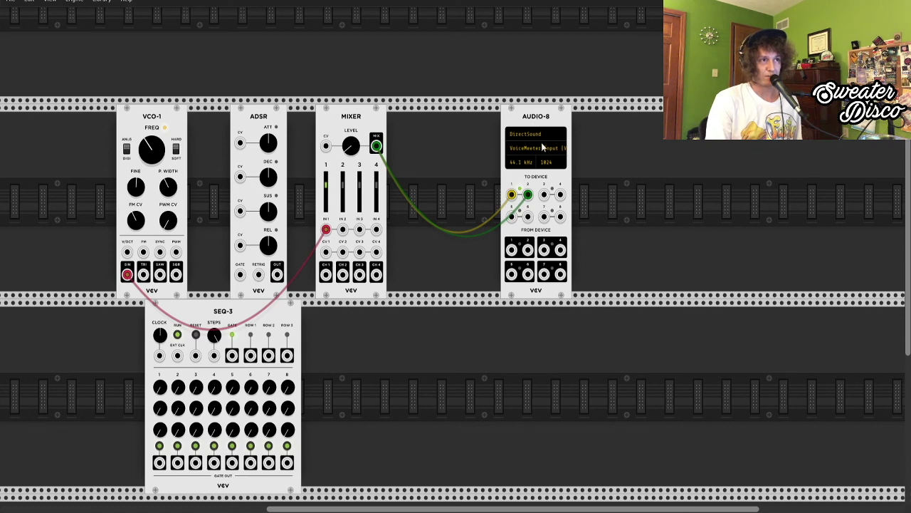
{"action": "left_click", "coordinate": [541, 148]}
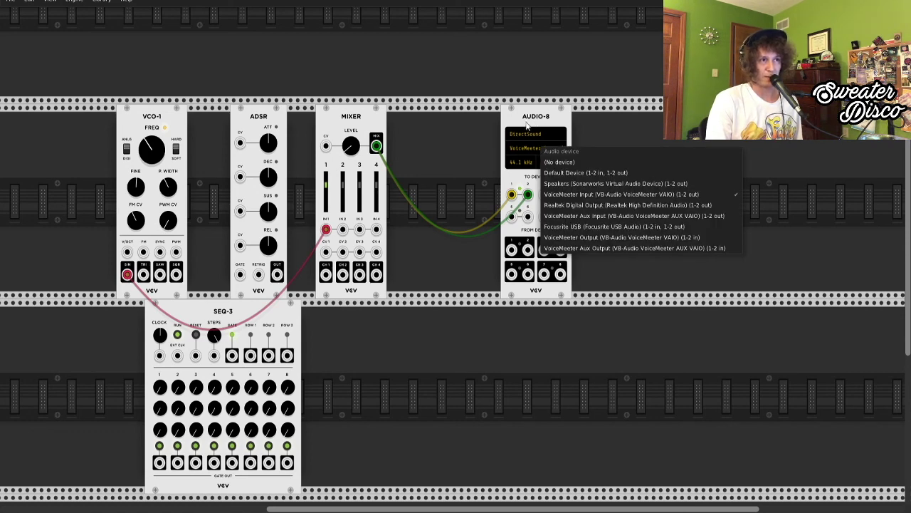
Set AUDIO-8's device to VoiceMeeter Input and place the MIXER snugly beside it
{"action": "left_click", "coordinate": [527, 125]}
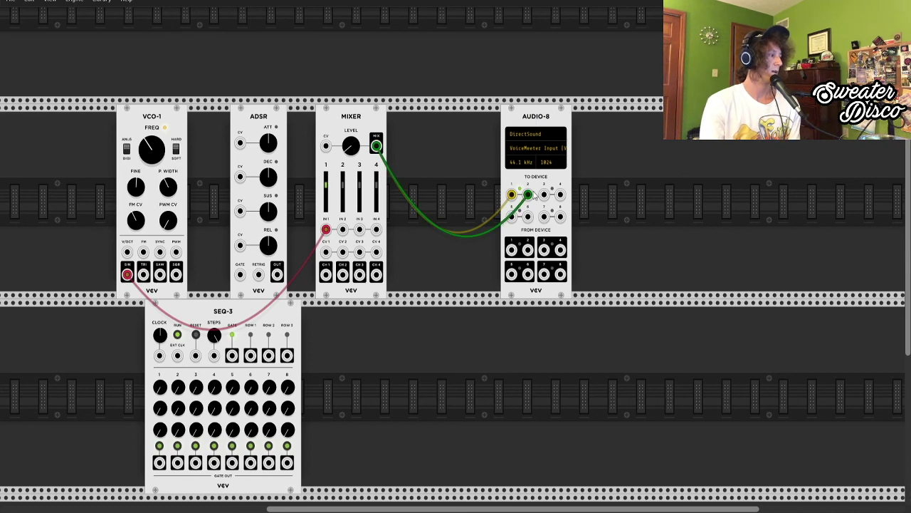
{"action": "left_click_drag", "start_coordinate": [352, 123], "coordinate": [466, 122]}
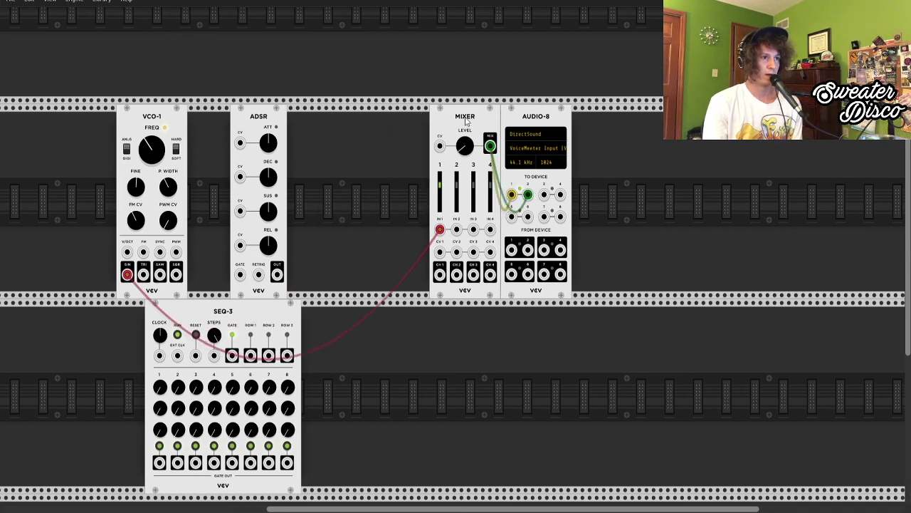
{"action": "mouse_move", "coordinate": [524, 119]}
{"action": "left_mouse_down"}
{"action": "mouse_move", "coordinate": [545, 120]}
{"action": "mouse_move", "coordinate": [518, 116]}
{"action": "left_mouse_up"}
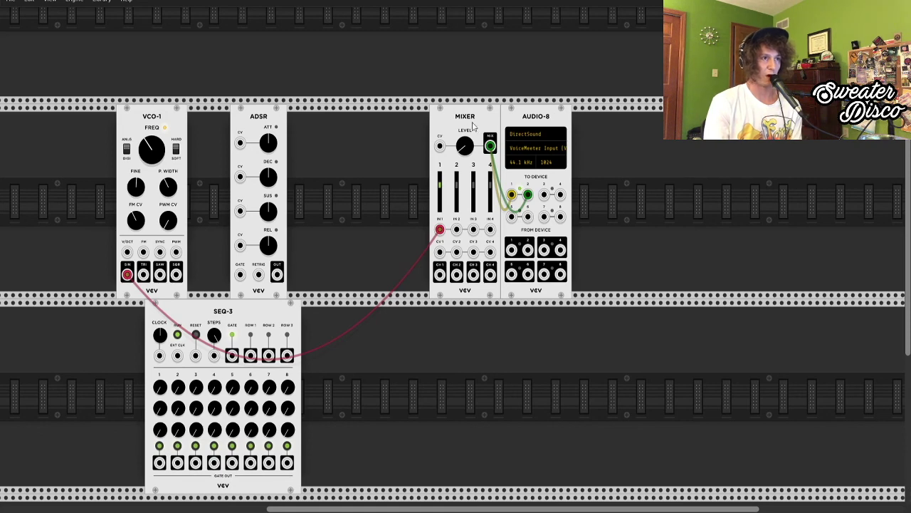
Line up SEQ-3, VCO-1 and ADSR in the top row, then stop the sequencer
{"action": "left_click_drag", "start_coordinate": [262, 119], "coordinate": [340, 120]}
{"action": "scroll", "coordinate": [260, 303], "scroll_direction": "down", "scroll_amount": 1}
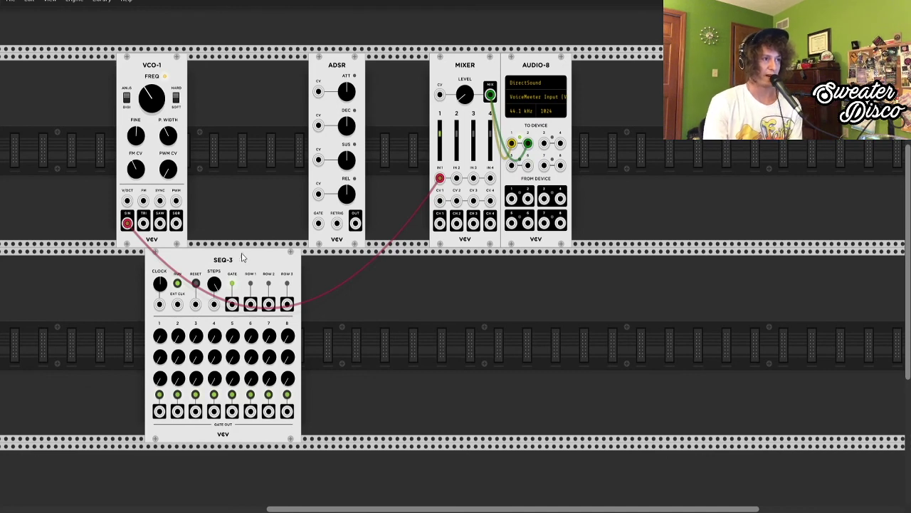
{"action": "left_click_drag", "start_coordinate": [239, 257], "coordinate": [330, 267]}
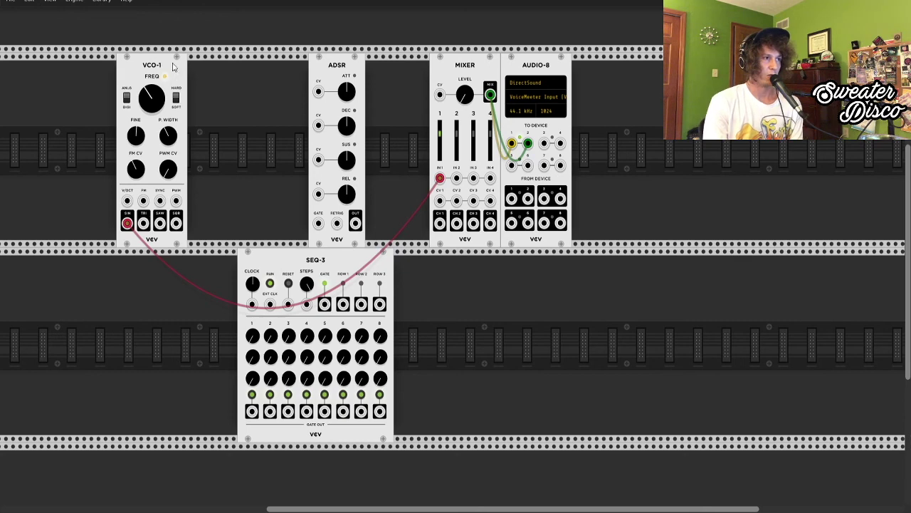
{"action": "left_click_drag", "start_coordinate": [175, 68], "coordinate": [296, 69]}
{"action": "left_click_drag", "start_coordinate": [331, 261], "coordinate": [132, 63]}
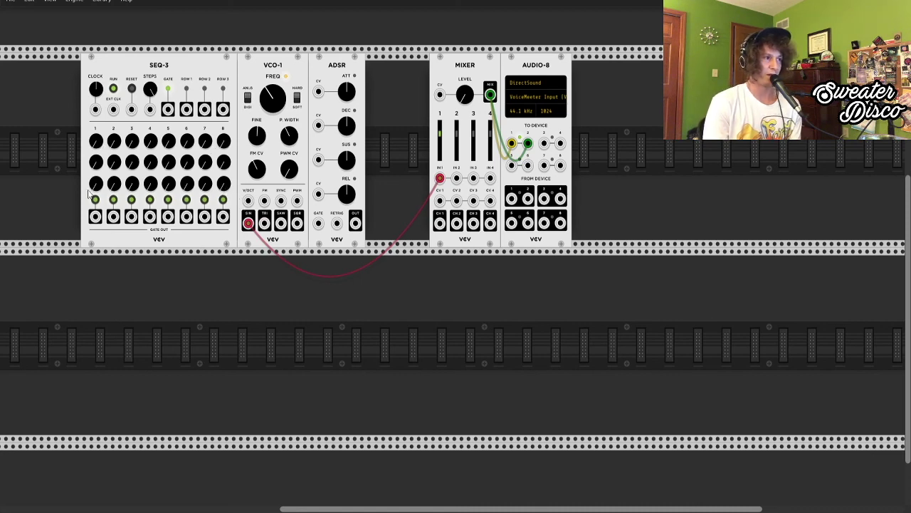
{"action": "left_click", "coordinate": [114, 90]}
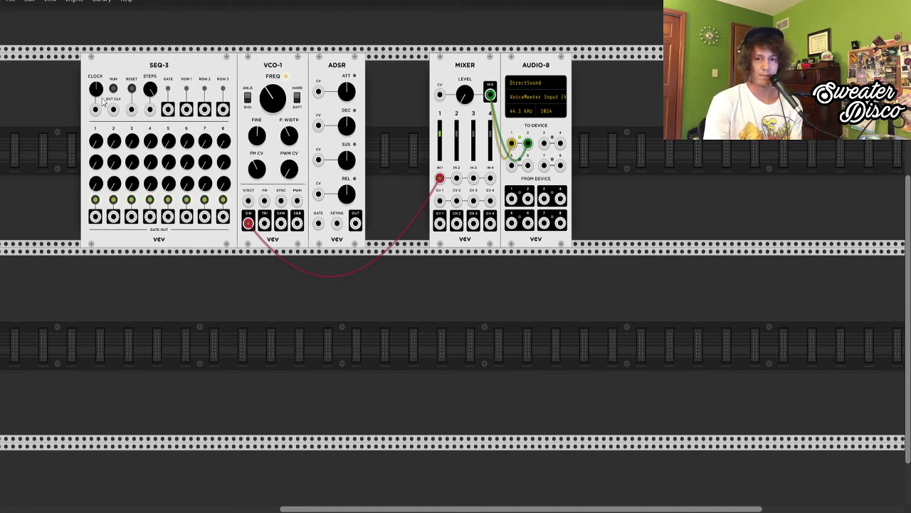
{"action": "left_click", "coordinate": [113, 89]}
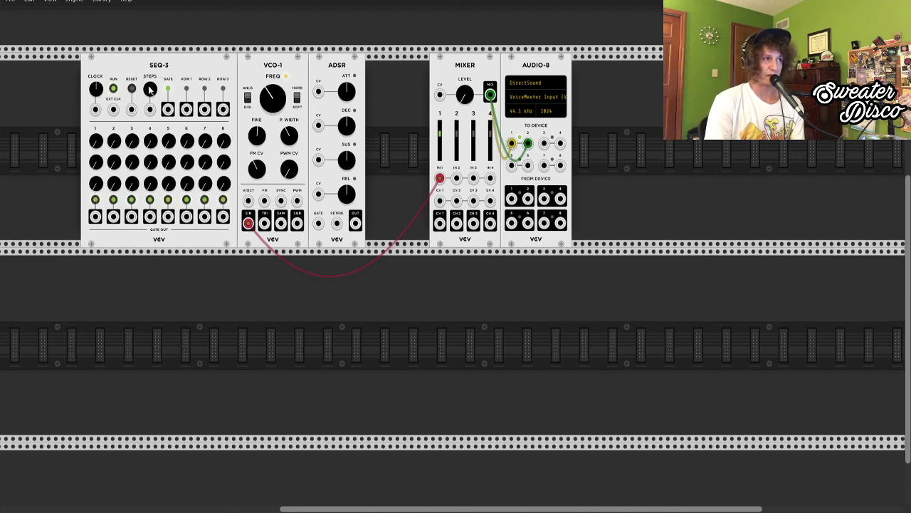
{"action": "left_click_drag", "start_coordinate": [150, 86], "coordinate": [150, 93]}
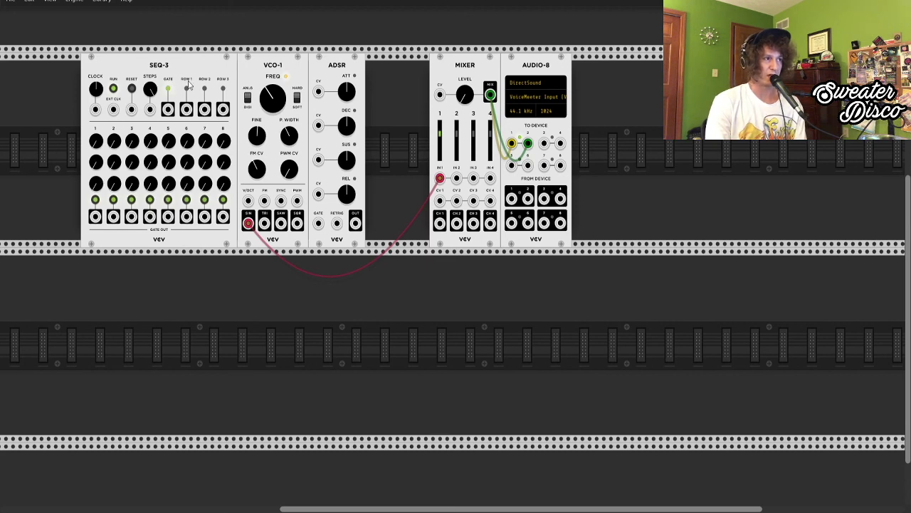
{"action": "left_click_drag", "start_coordinate": [185, 109], "coordinate": [394, 66]}
{"action": "left_click_drag", "start_coordinate": [222, 109], "coordinate": [389, 66]}
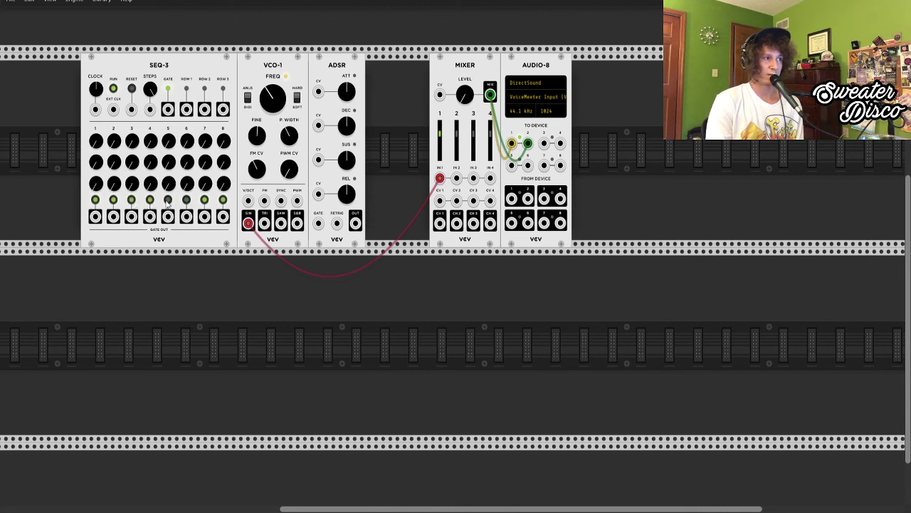
{"action": "scroll", "coordinate": [246, 267], "scroll_direction": "up", "scroll_amount": 3}
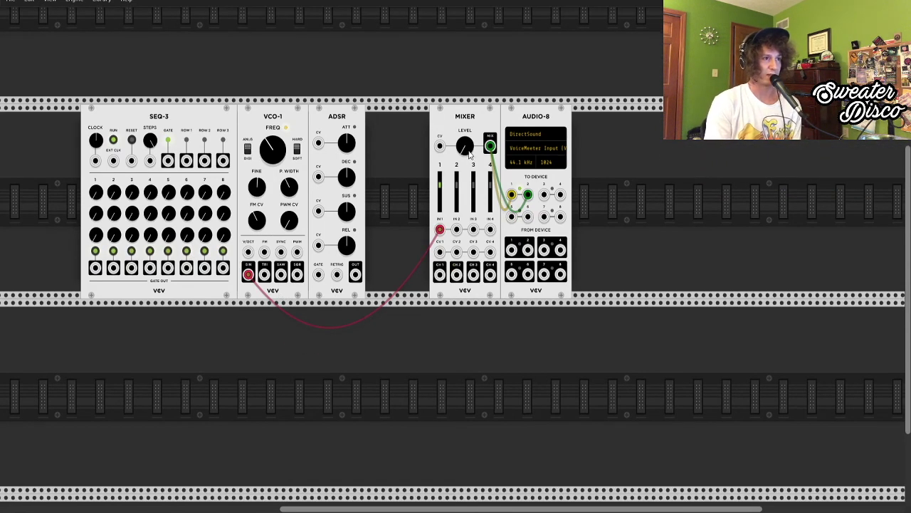
Nudge the MIXER level and cable SEQ-3 GATE into the ADSR GATE input
{"action": "left_click_drag", "start_coordinate": [469, 156], "coordinate": [469, 149]}
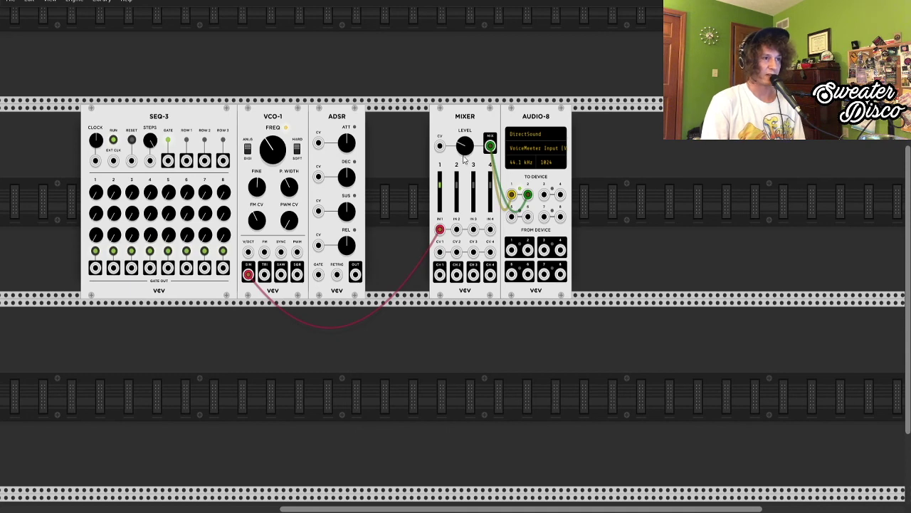
{"action": "left_click_drag", "start_coordinate": [318, 274], "coordinate": [168, 163]}
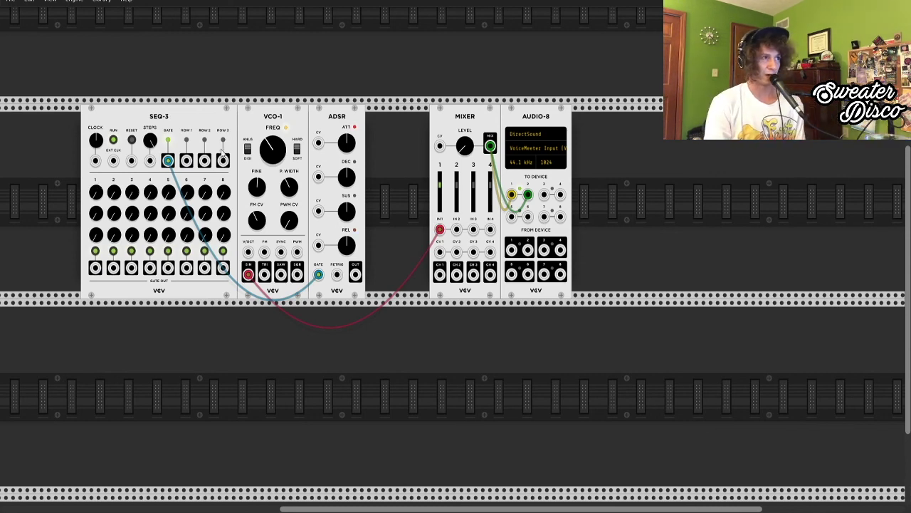
Cable SEQ-3 Row 1 into VCO-1 V/OCT and retune row-1 steps 3 and 7
{"action": "left_click_drag", "start_coordinate": [189, 163], "coordinate": [248, 254]}
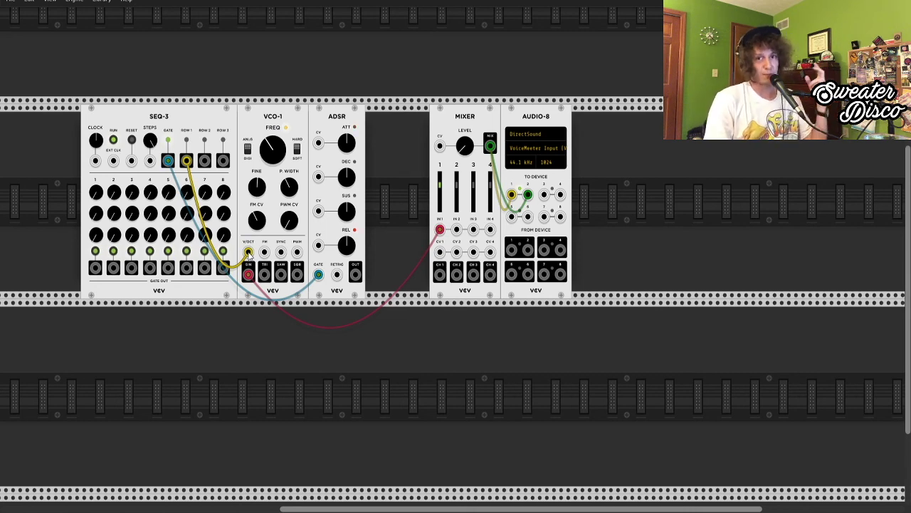
{"action": "left_click_drag", "start_coordinate": [248, 254], "coordinate": [248, 254]}
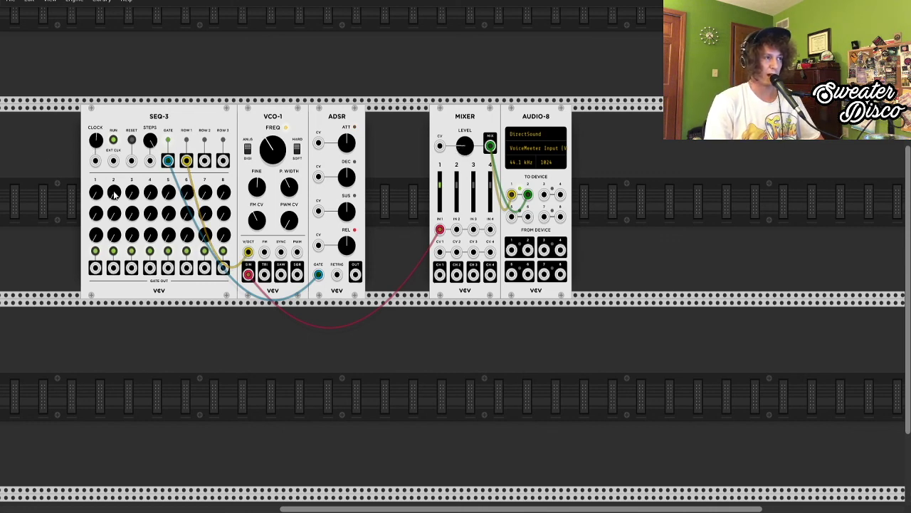
{"action": "mouse_move", "coordinate": [151, 201]}
{"action": "left_mouse_down"}
{"action": "mouse_move", "coordinate": [149, 162]}
{"action": "mouse_move", "coordinate": [151, 202]}
{"action": "mouse_move", "coordinate": [223, 192]}
{"action": "left_mouse_up"}
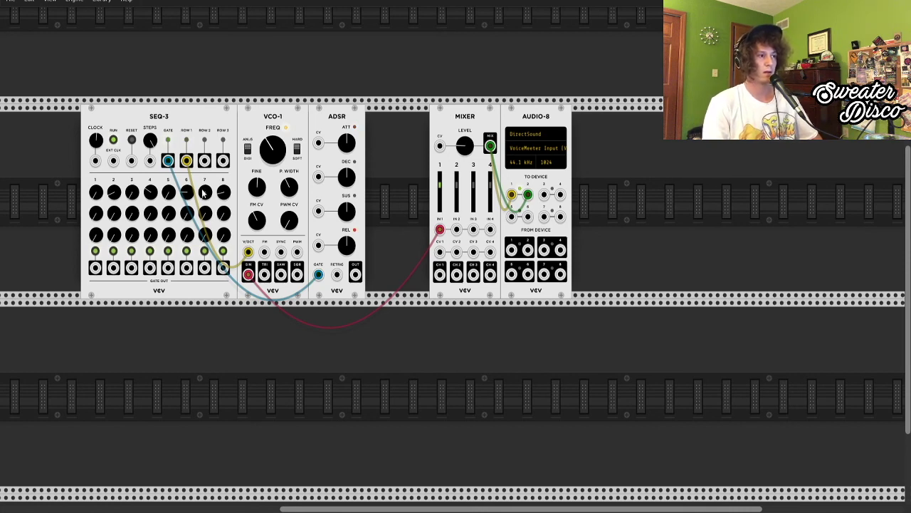
{"action": "left_click_drag", "start_coordinate": [205, 198], "coordinate": [206, 194]}
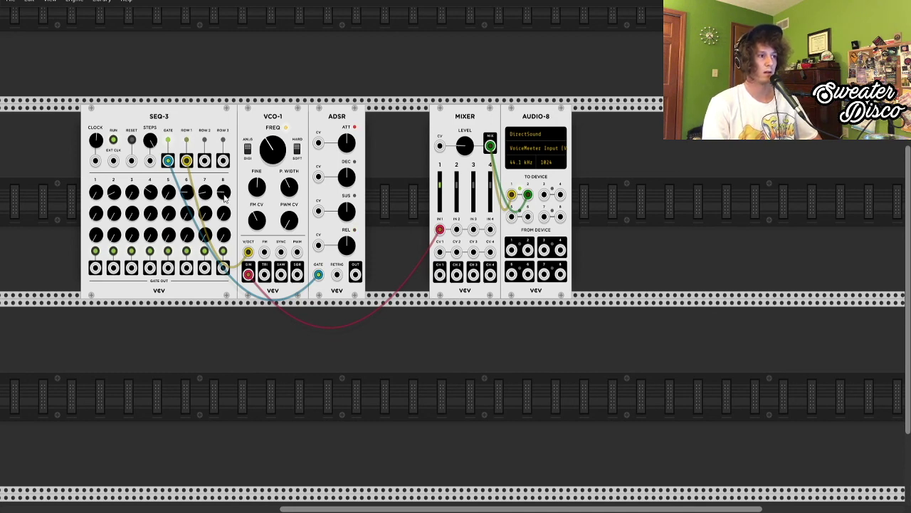
Raise then lower VCO-1's base frequency, and cable ADSR OUT to MIXER channel 1 CV
{"action": "left_click_drag", "start_coordinate": [272, 159], "coordinate": [272, 164]}
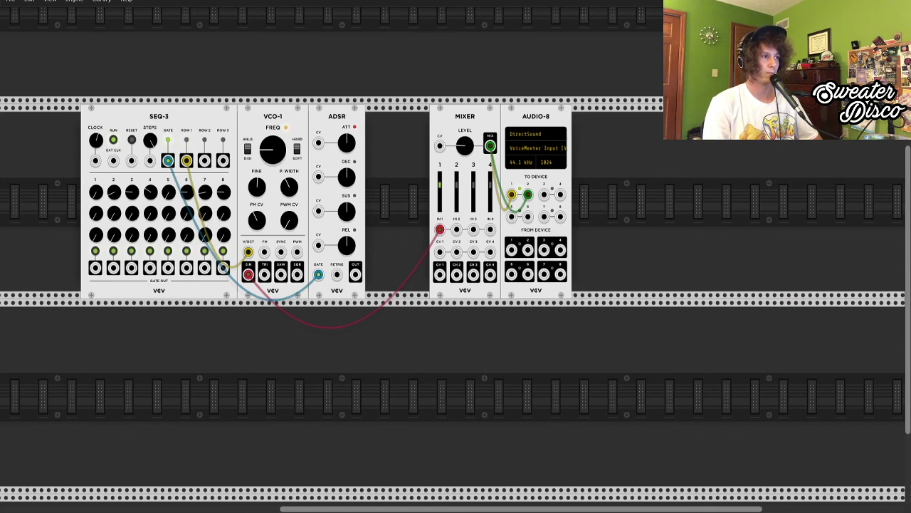
{"action": "left_click_drag", "start_coordinate": [285, 160], "coordinate": [279, 157]}
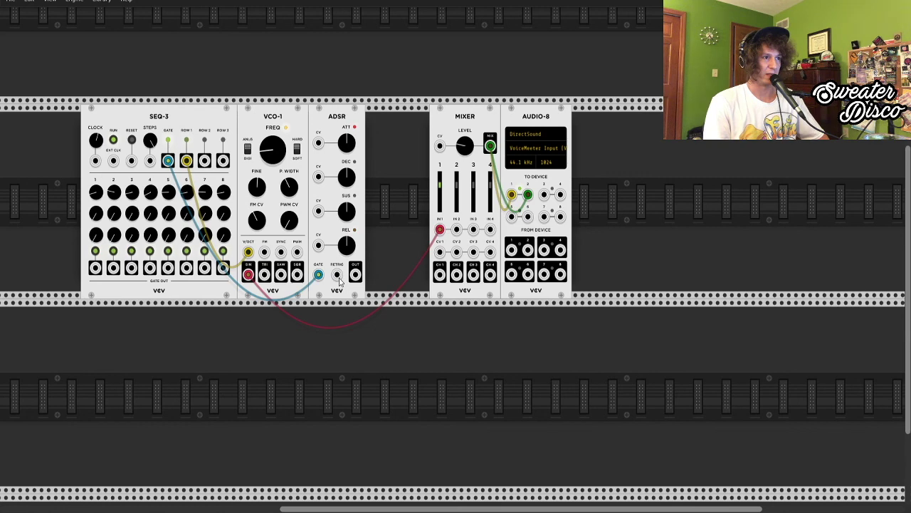
{"action": "left_click_drag", "start_coordinate": [355, 274], "coordinate": [440, 253]}
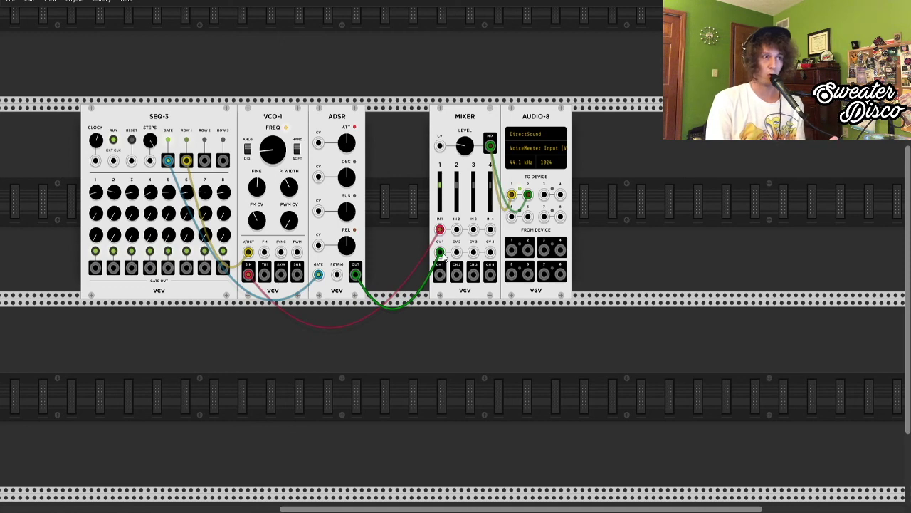
Remove the ADSR-to-mixer CV cable and feed the MIXER VCO-1's triangle instead of sine
{"action": "mouse_move", "coordinate": [440, 253]}
{"action": "left_mouse_down"}
{"action": "mouse_move", "coordinate": [364, 276]}
{"action": "mouse_move", "coordinate": [417, 251]}
{"action": "mouse_move", "coordinate": [435, 255]}
{"action": "left_mouse_up"}
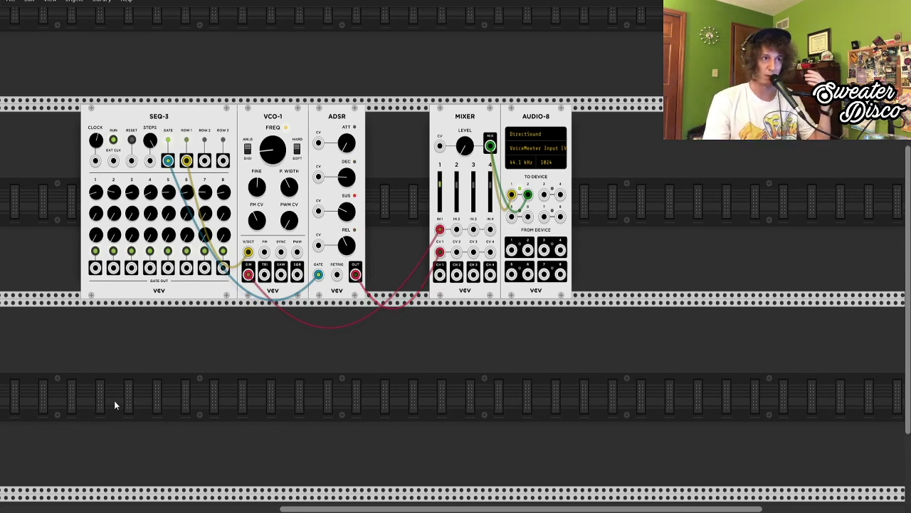
{"action": "left_click_drag", "start_coordinate": [248, 274], "coordinate": [263, 278]}
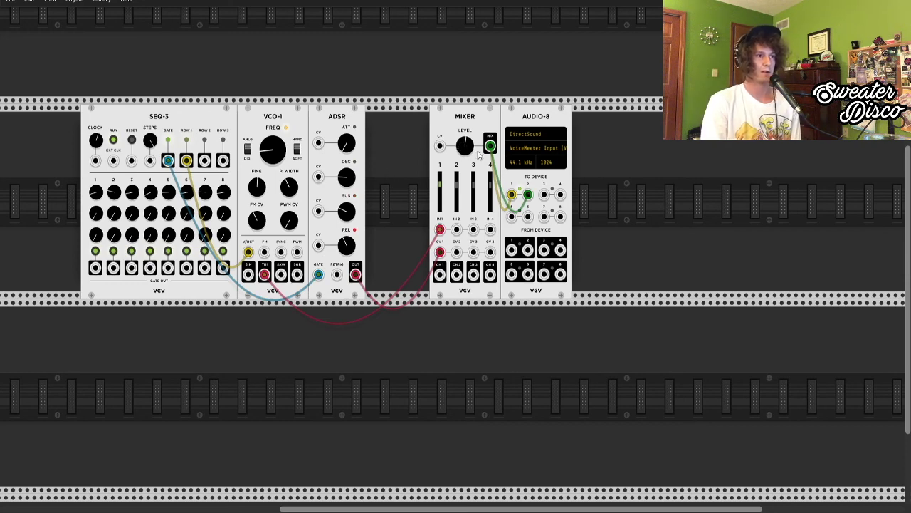
Nudge the Mixer LEVEL knob and bring up the module browser on the empty rack
{"action": "left_click_drag", "start_coordinate": [468, 146], "coordinate": [467, 142]}
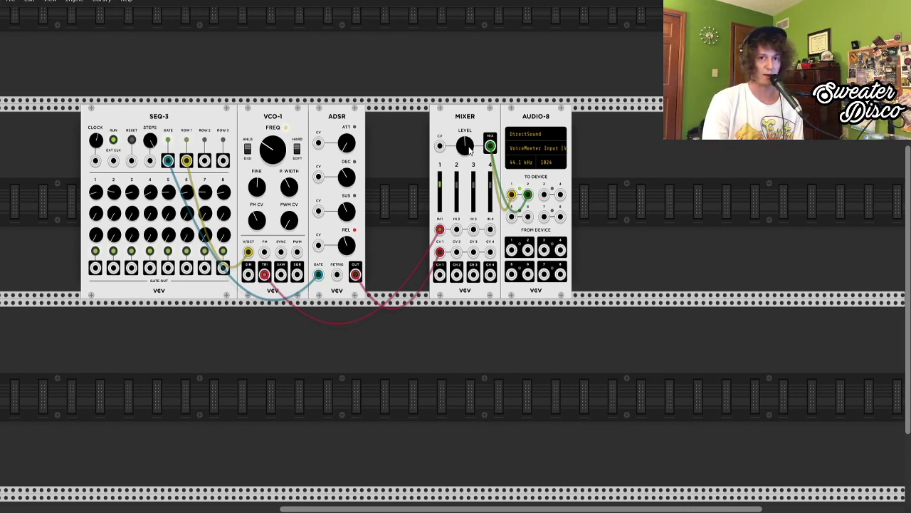
{"action": "right_click", "coordinate": [349, 363]}
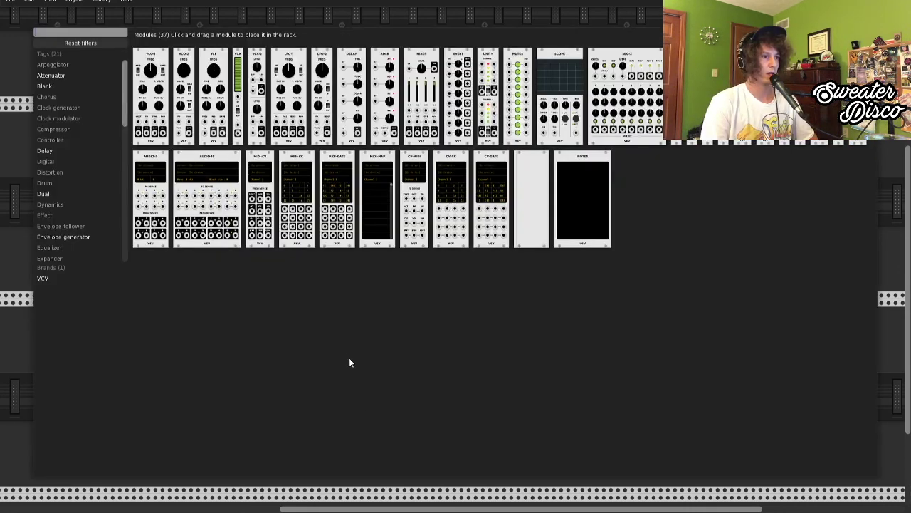
Reopen the module browser and drag a VCF filter into the lower rack row beneath VCO-1
{"action": "left_click", "coordinate": [885, 224]}
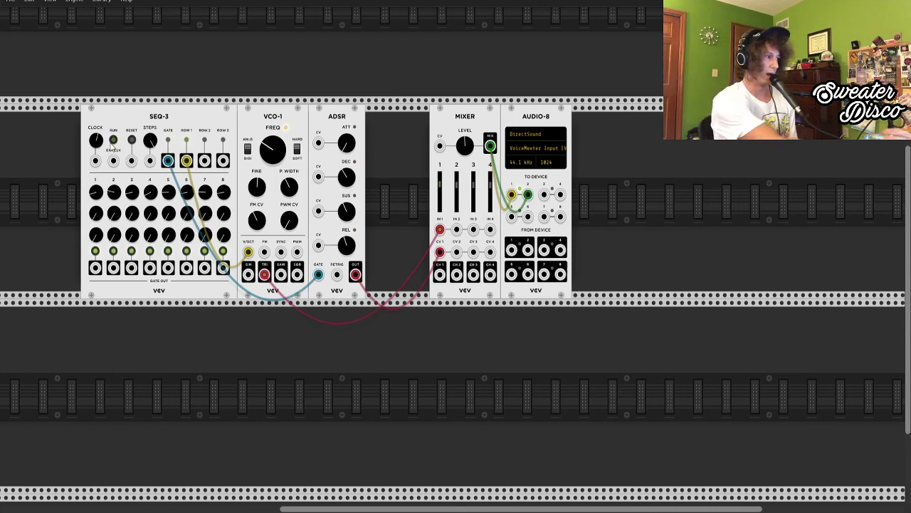
{"action": "right_click", "coordinate": [330, 362]}
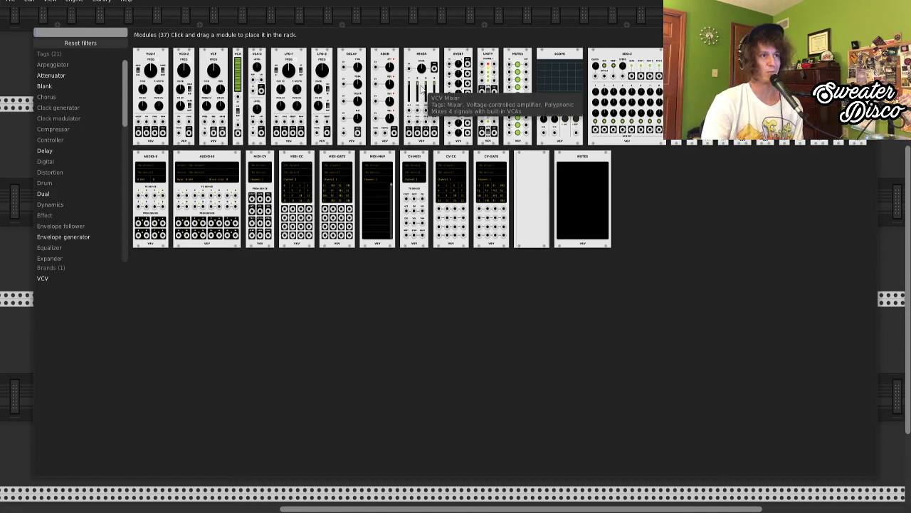
{"action": "left_click_drag", "start_coordinate": [213, 92], "coordinate": [219, 384]}
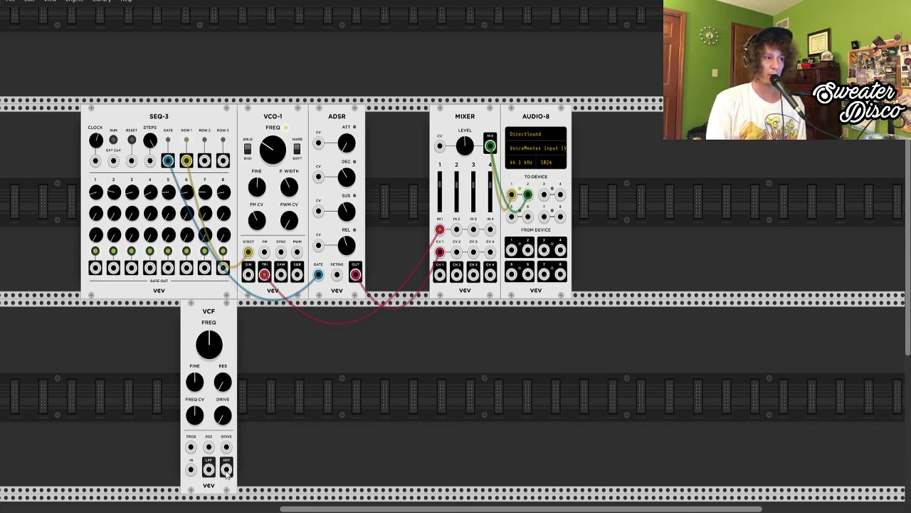
Slide the VCF rightward in the lower row, under the gap between ADSR and MIXER
{"action": "left_click_drag", "start_coordinate": [226, 472], "coordinate": [299, 387]}
{"action": "left_click_drag", "start_coordinate": [221, 433], "coordinate": [228, 433]}
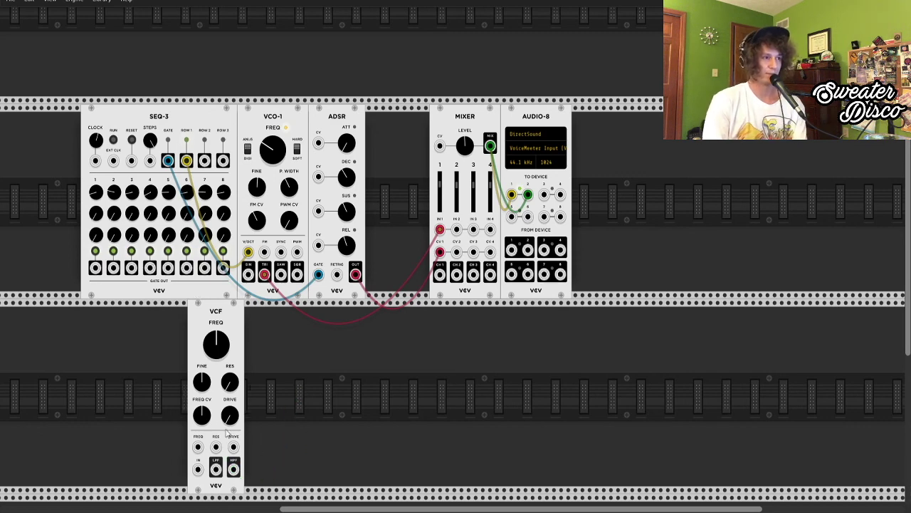
{"action": "left_click_drag", "start_coordinate": [216, 469], "coordinate": [301, 417]}
{"action": "left_click_drag", "start_coordinate": [212, 305], "coordinate": [391, 305]}
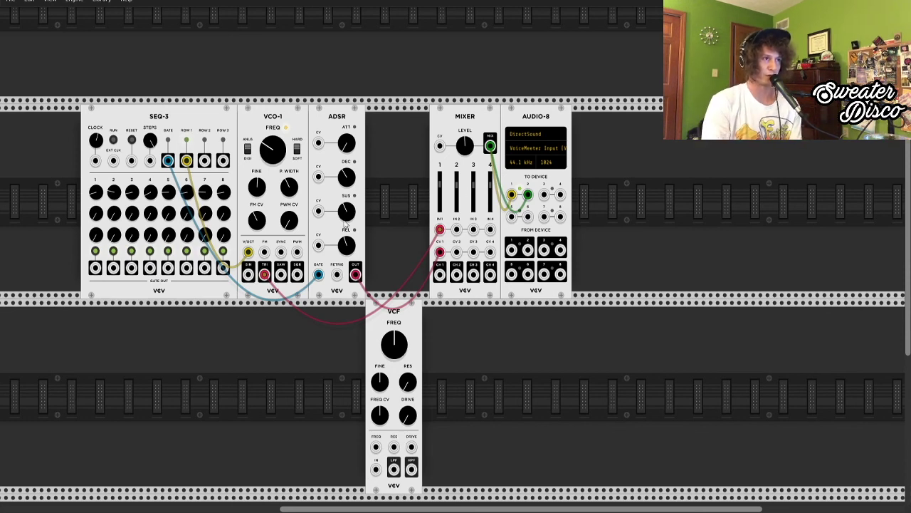
Dial in starting positions for the VCF's FREQ, RES, DRIVE and FREQ CV knobs
{"action": "left_click_drag", "start_coordinate": [401, 346], "coordinate": [403, 347]}
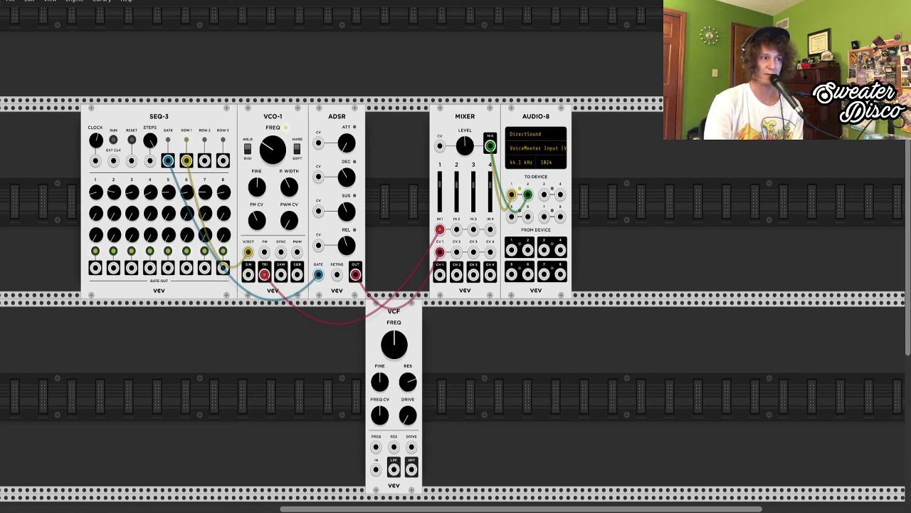
{"action": "left_click_drag", "start_coordinate": [406, 391], "coordinate": [406, 391]}
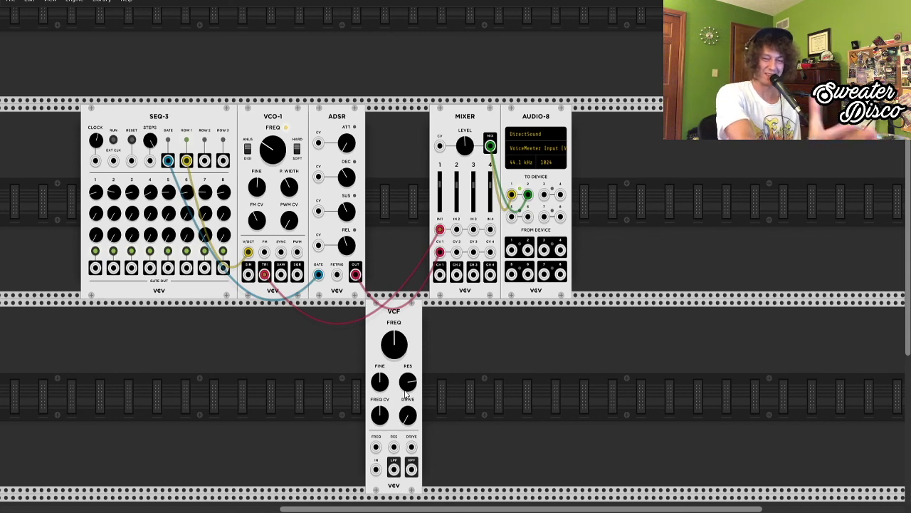
{"action": "mouse_move", "coordinate": [408, 413]}
{"action": "left_mouse_down"}
{"action": "mouse_move", "coordinate": [408, 396]}
{"action": "mouse_move", "coordinate": [411, 415]}
{"action": "left_mouse_up"}
{"action": "left_click_drag", "start_coordinate": [379, 415], "coordinate": [379, 411]}
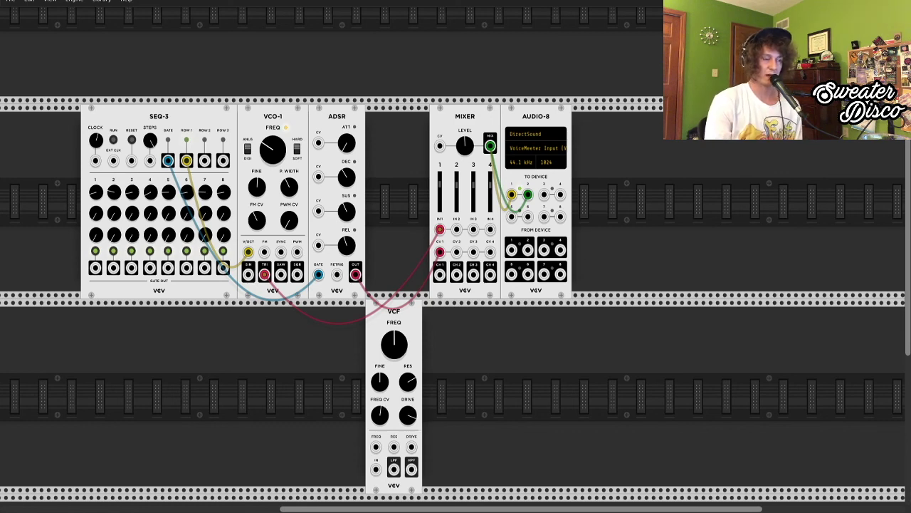
{"action": "mouse_move", "coordinate": [376, 447]}
{"action": "left_mouse_down"}
{"action": "mouse_move", "coordinate": [343, 396]}
{"action": "mouse_move", "coordinate": [325, 423]}
{"action": "mouse_move", "coordinate": [382, 466]}
{"action": "mouse_move", "coordinate": [379, 455]}
{"action": "left_mouse_up"}
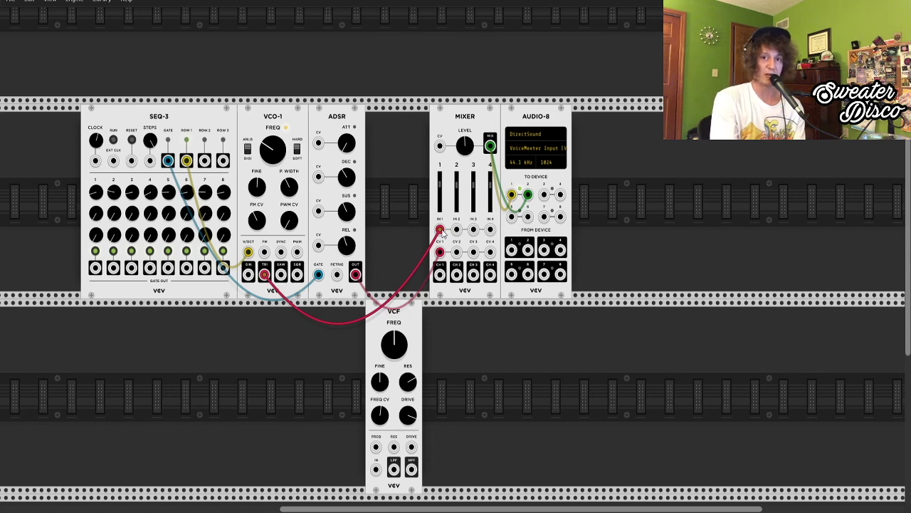
Patch VCO-1 TRI into VCF IN and VCF LPF into Mixer IN 1, start SEQ-3, raise cutoff
{"action": "left_click_drag", "start_coordinate": [440, 230], "coordinate": [377, 470]}
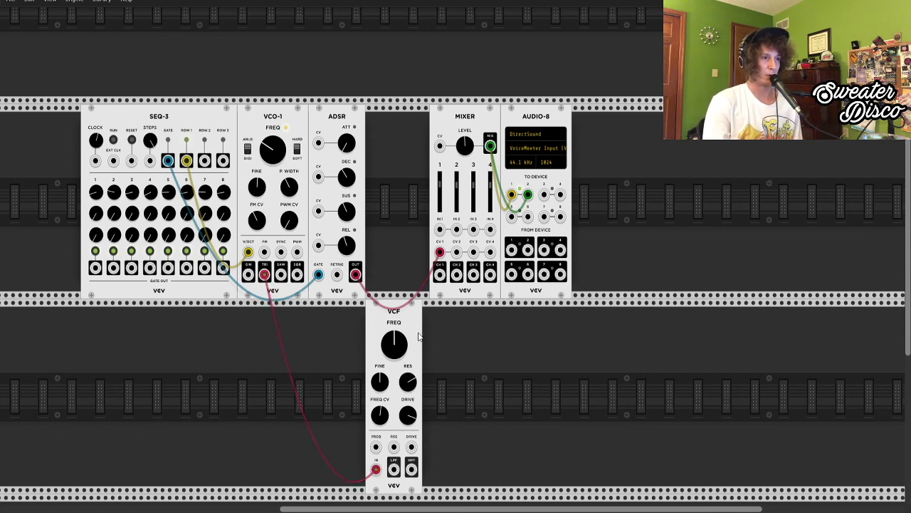
{"action": "left_click", "coordinate": [113, 139]}
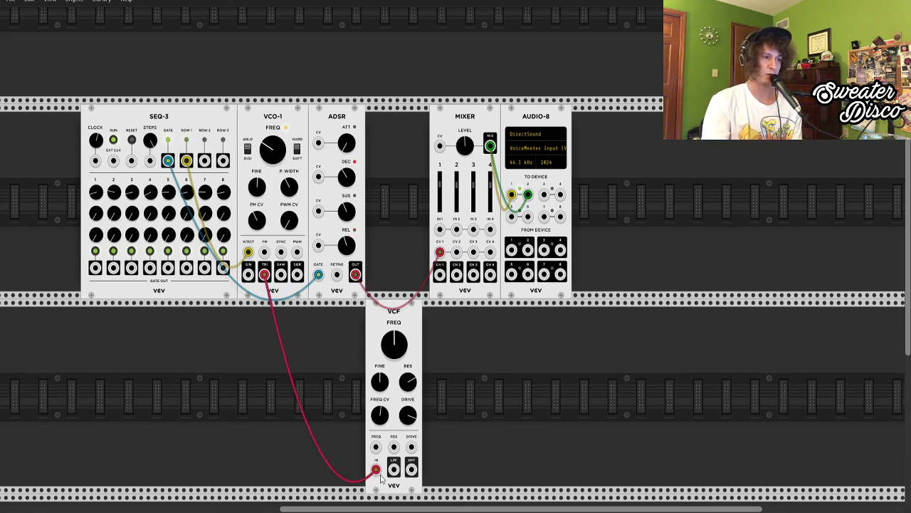
{"action": "left_click_drag", "start_coordinate": [394, 467], "coordinate": [440, 229]}
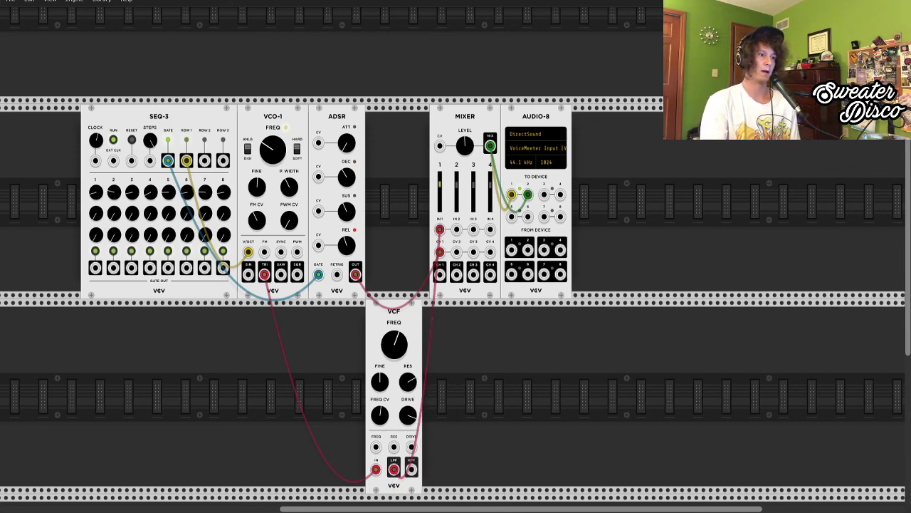
{"action": "left_click_drag", "start_coordinate": [394, 345], "coordinate": [394, 320]}
Tweak VCF resonance, drive and cutoff by ear, then patch the ADSR output into VCF FREQ
{"action": "left_click_drag", "start_coordinate": [406, 383], "coordinate": [406, 378]}
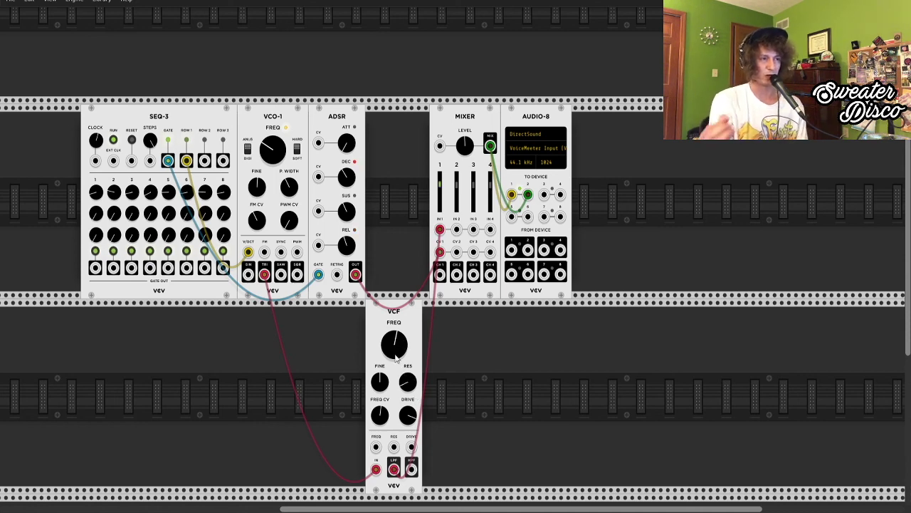
{"action": "left_click_drag", "start_coordinate": [404, 424], "coordinate": [405, 420]}
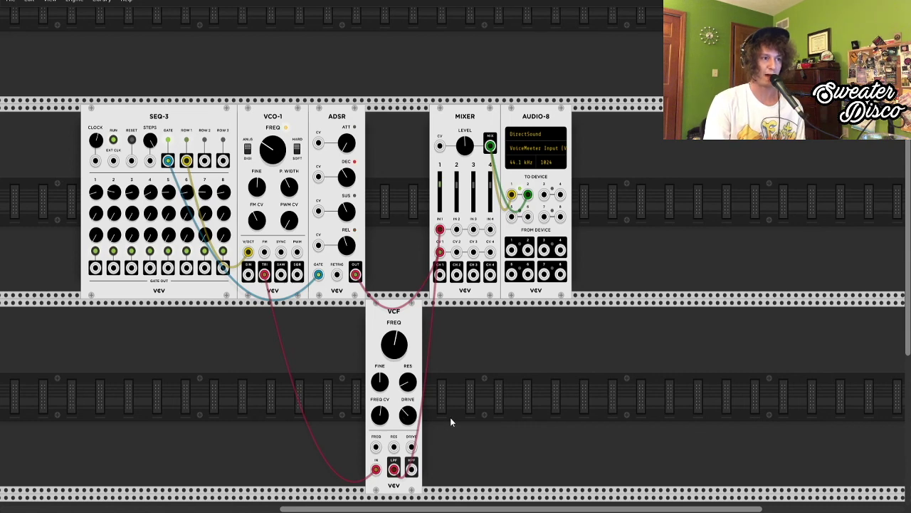
{"action": "left_click_drag", "start_coordinate": [395, 344], "coordinate": [394, 337]}
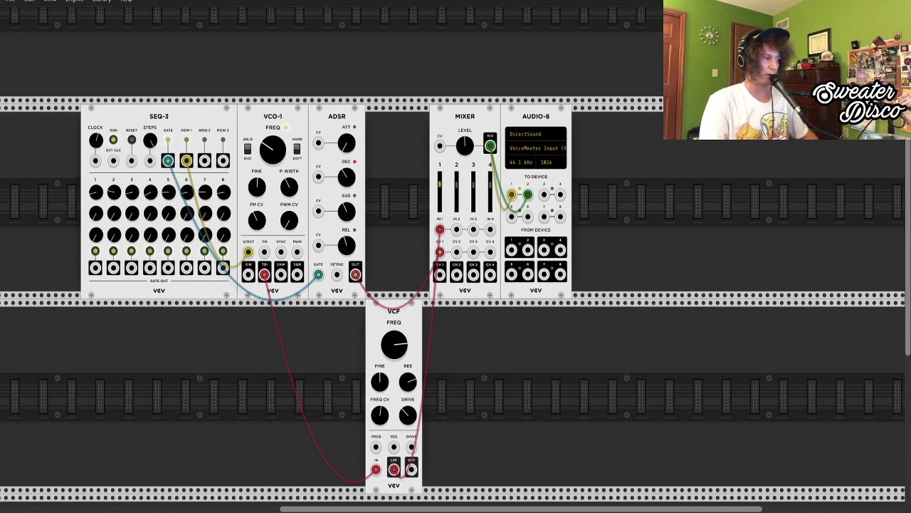
{"action": "mouse_move", "coordinate": [394, 345]}
{"action": "left_mouse_down"}
{"action": "mouse_move", "coordinate": [395, 359]}
{"action": "mouse_move", "coordinate": [390, 345]}
{"action": "left_mouse_up"}
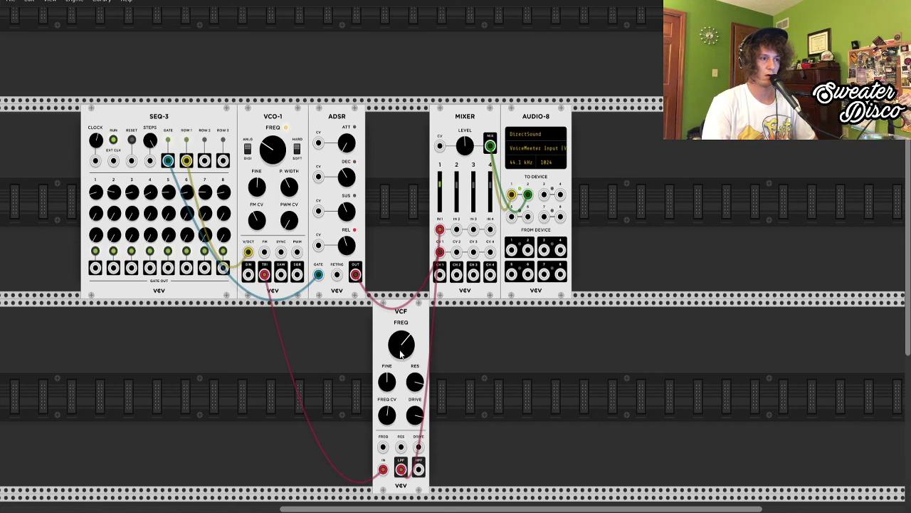
{"action": "mouse_move", "coordinate": [400, 346]}
{"action": "left_mouse_down"}
{"action": "mouse_move", "coordinate": [401, 338]}
{"action": "mouse_move", "coordinate": [402, 358]}
{"action": "left_mouse_up"}
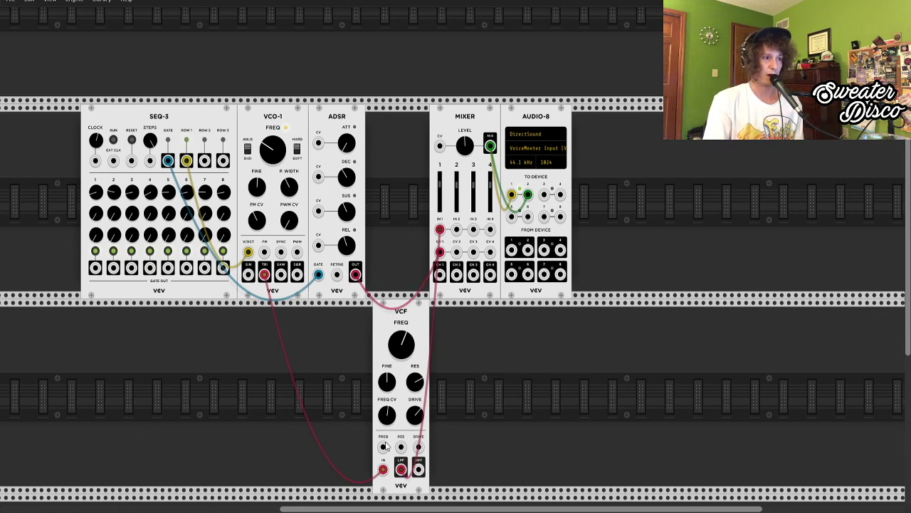
{"action": "left_click_drag", "start_coordinate": [384, 447], "coordinate": [355, 274]}
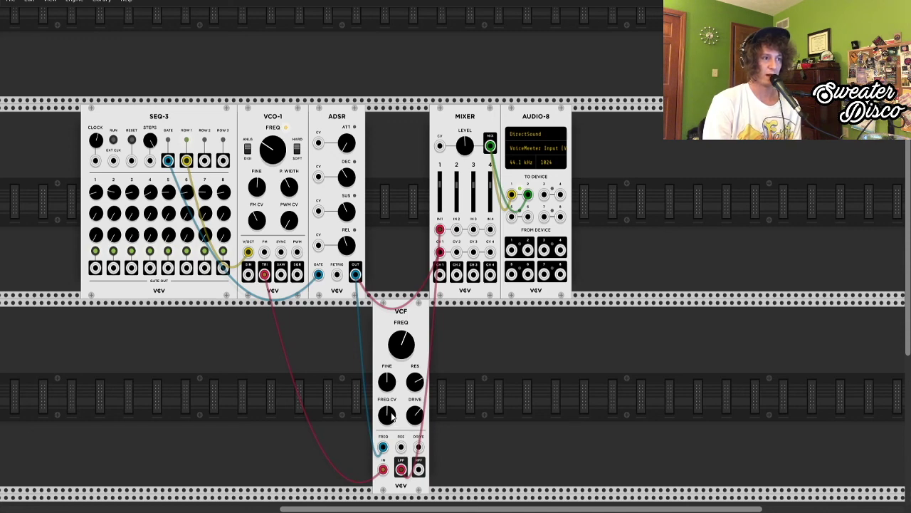
{"action": "left_click", "coordinate": [113, 140]}
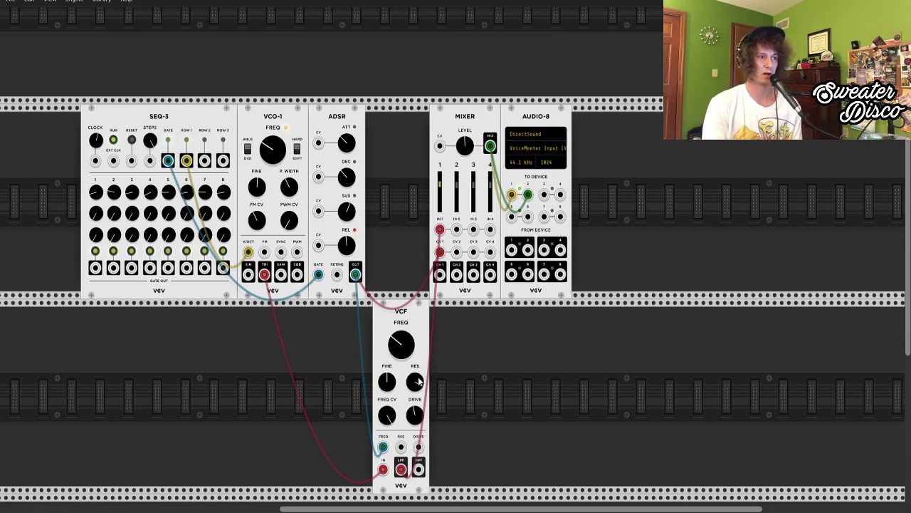
{"action": "left_click_drag", "start_coordinate": [402, 350], "coordinate": [407, 356]}
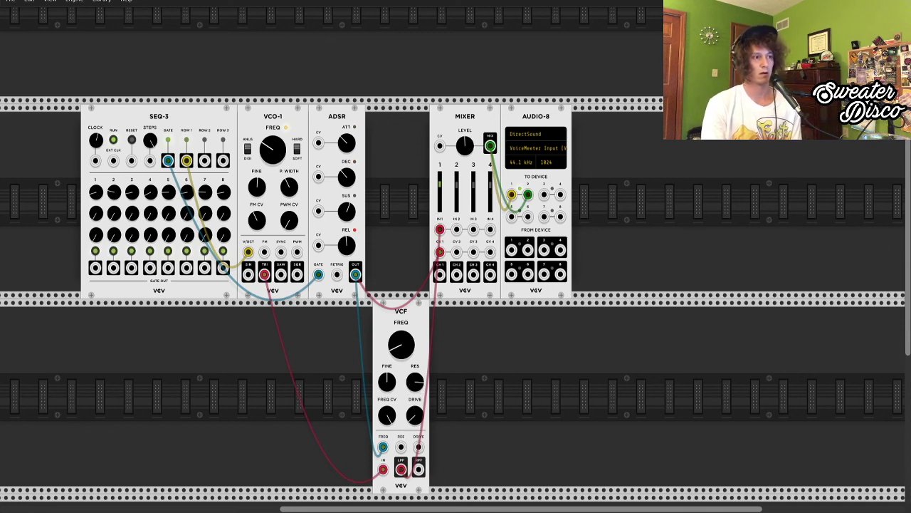
{"action": "left_click_drag", "start_coordinate": [419, 385], "coordinate": [419, 378]}
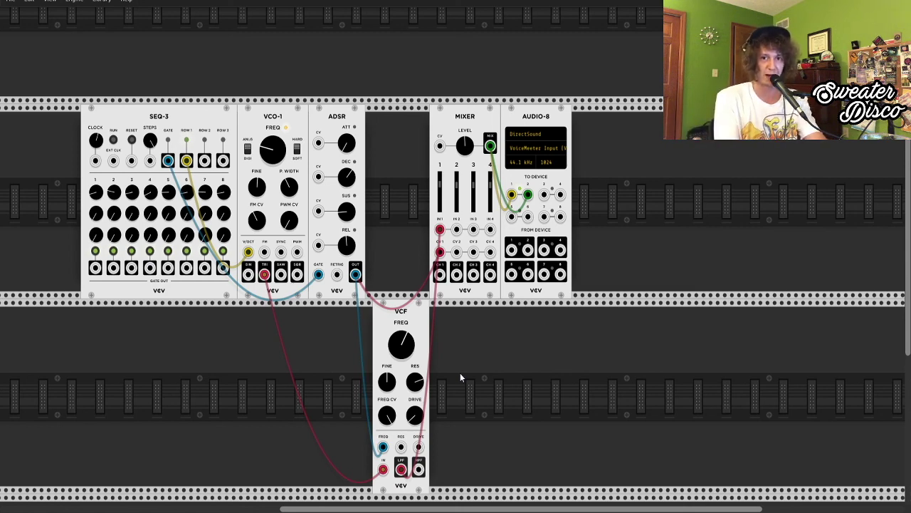
{"action": "mouse_move", "coordinate": [550, 120]}
{"action": "left_mouse_down"}
{"action": "mouse_move", "coordinate": [570, 117]}
{"action": "mouse_move", "coordinate": [541, 115]}
{"action": "left_mouse_up"}
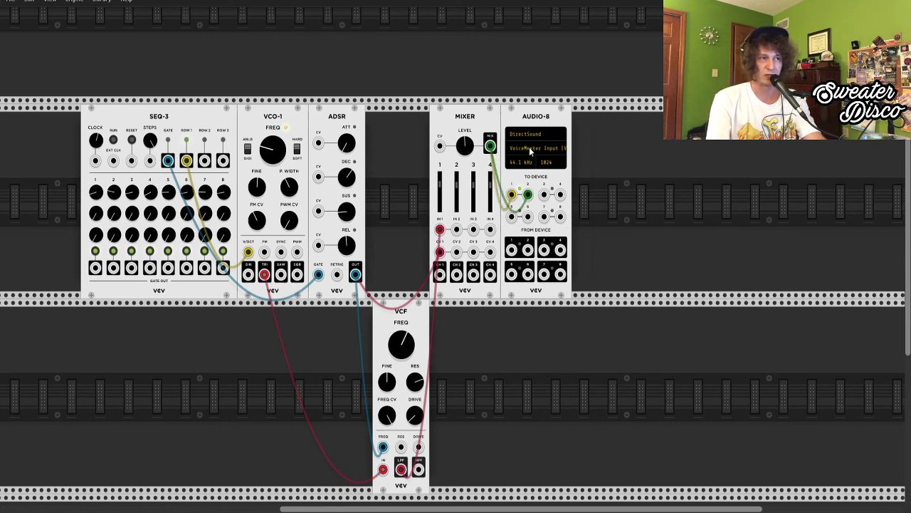
{"action": "left_click_drag", "start_coordinate": [529, 147], "coordinate": [536, 147]}
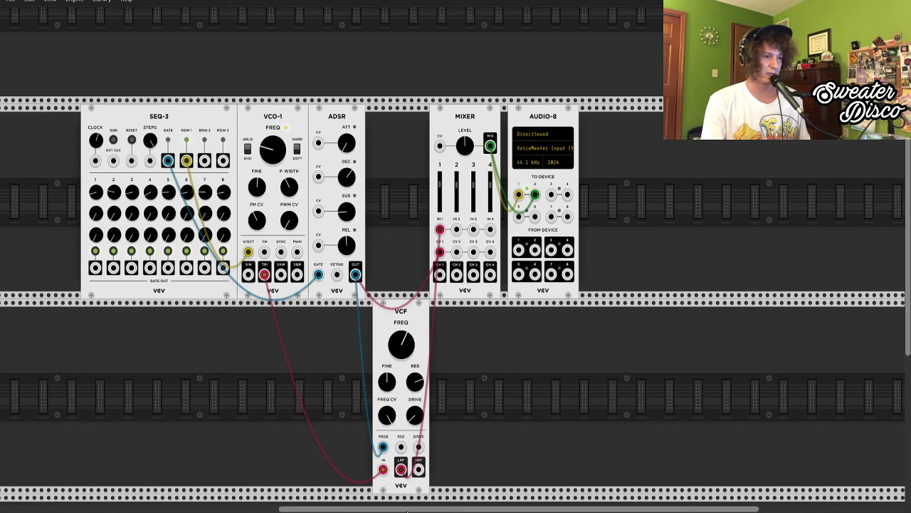
Bring VoiceMeeter's mixer window forward from the taskbar and position it over the rack
{"action": "mouse_move", "coordinate": [391, 511]}
{"action": "left_click", "coordinate": [391, 466]}
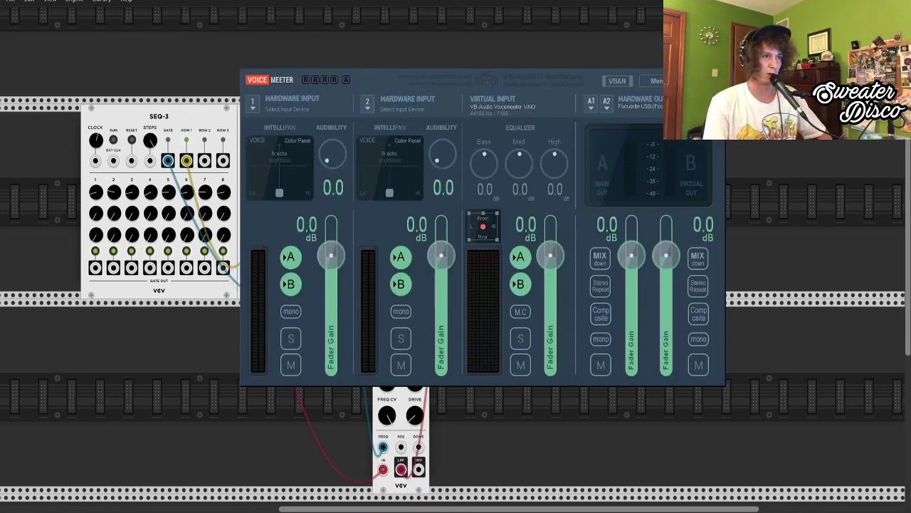
{"action": "left_click_drag", "start_coordinate": [540, 79], "coordinate": [442, 90]}
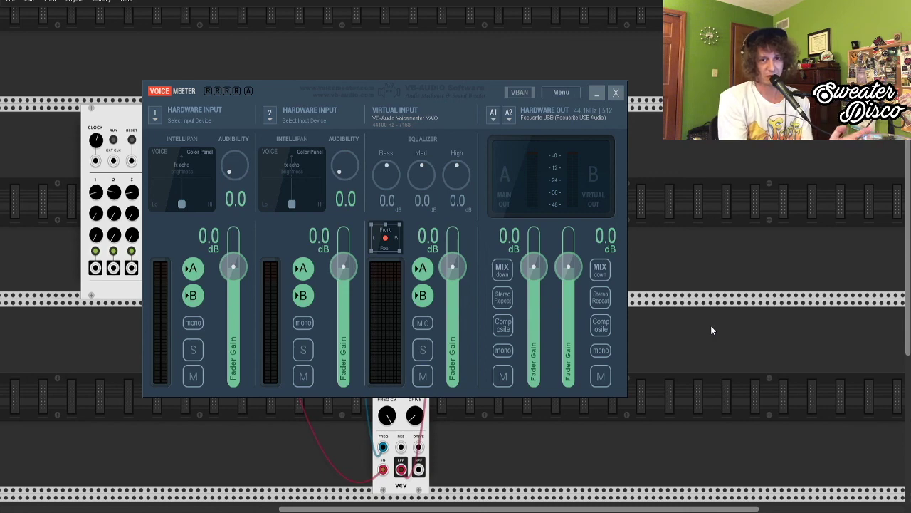
{"action": "left_click_drag", "start_coordinate": [433, 89], "coordinate": [465, 96]}
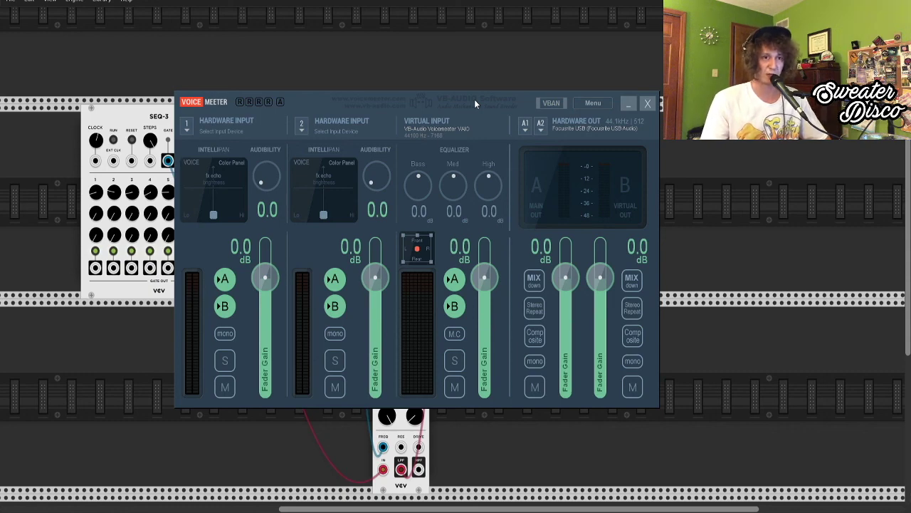
Move VoiceMeeter aside, return to VCV Rack and keep VoiceMeeter Input as AUDIO-8's device
{"action": "left_click_drag", "start_coordinate": [475, 102], "coordinate": [654, 305]}
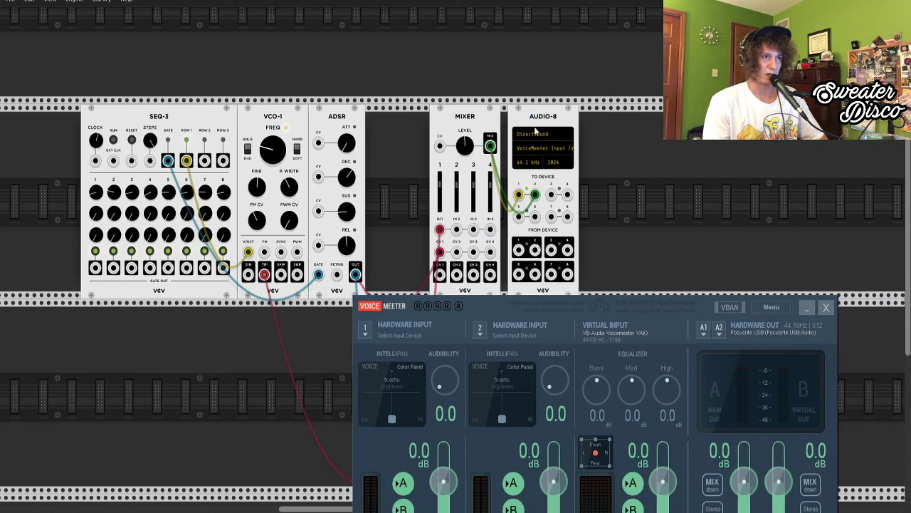
{"action": "left_click", "coordinate": [541, 121]}
{"action": "left_click_drag", "start_coordinate": [541, 121], "coordinate": [555, 122]}
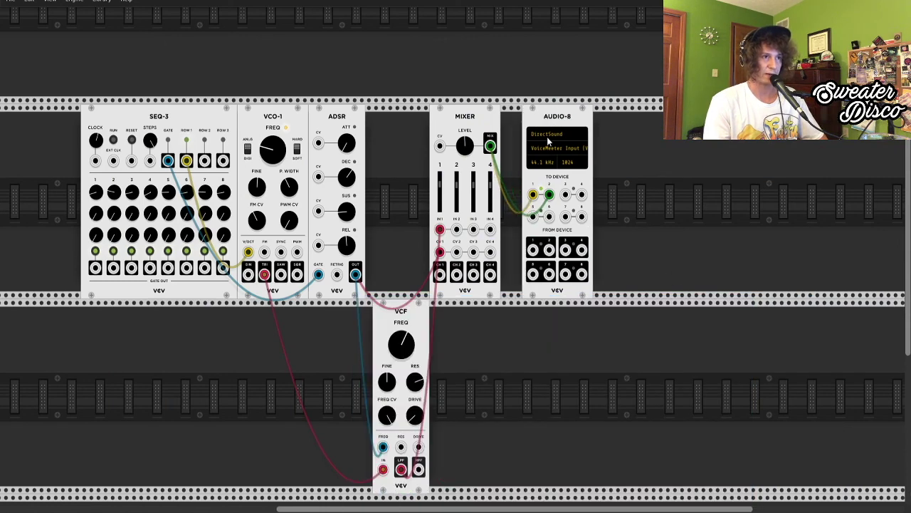
{"action": "left_click", "coordinate": [550, 146]}
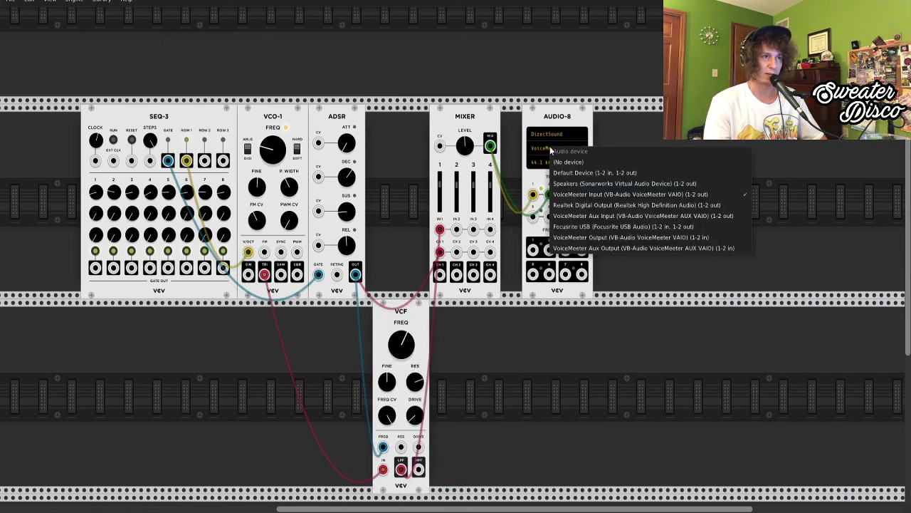
{"action": "left_click", "coordinate": [614, 193]}
Stop SEQ-3 and confirm AUDIO-8's block size stays at 1024
{"action": "left_click", "coordinate": [112, 141]}
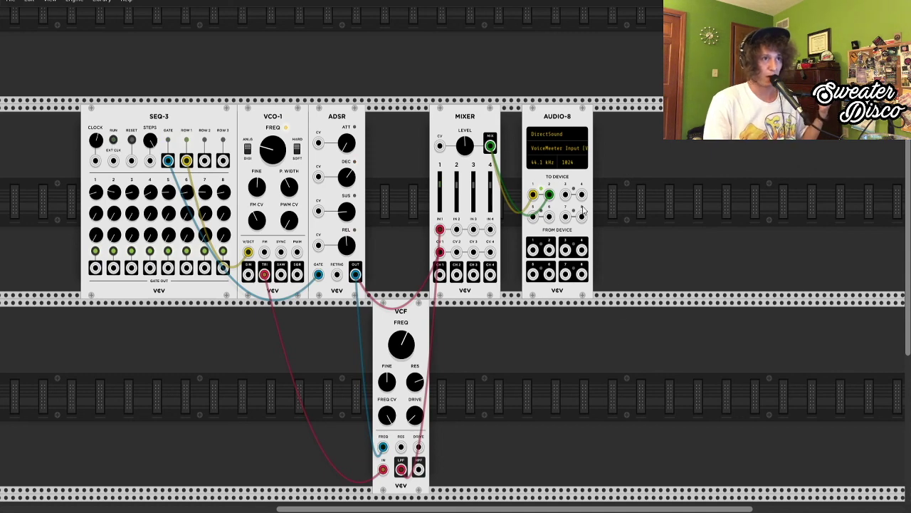
{"action": "left_click", "coordinate": [570, 163]}
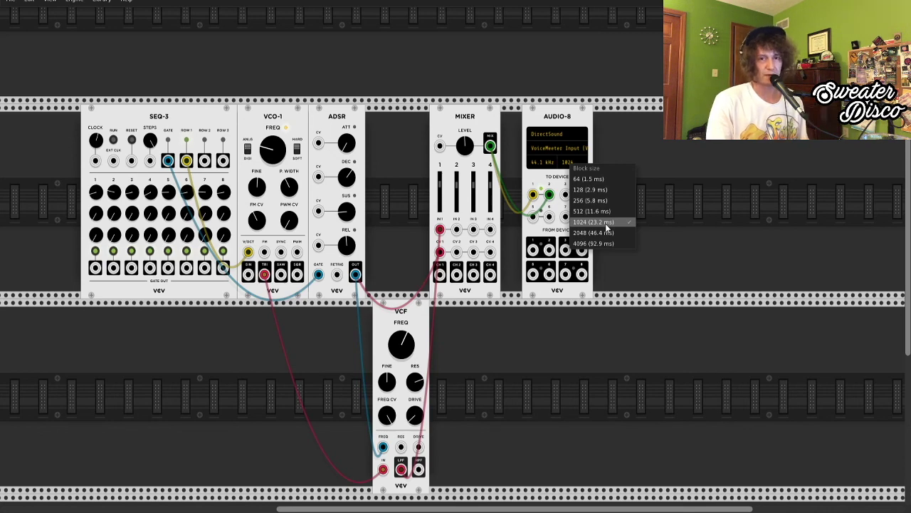
{"action": "left_click", "coordinate": [642, 146]}
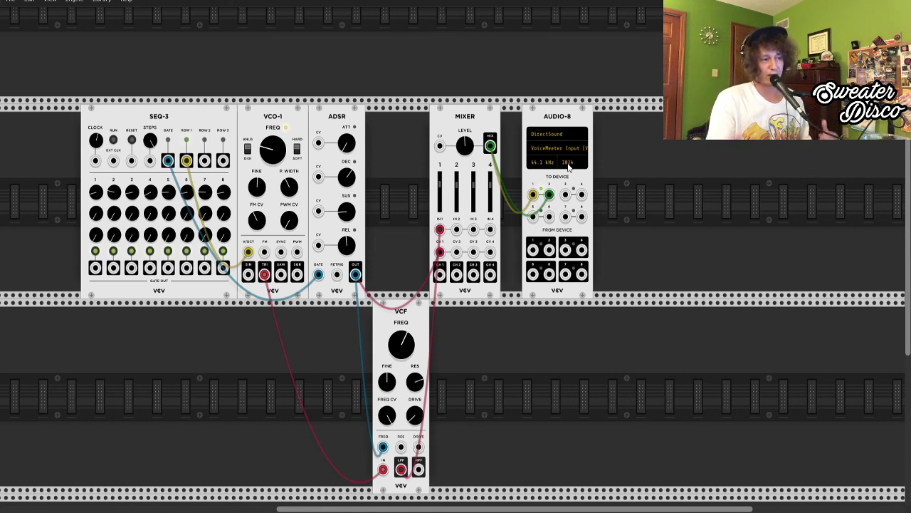
Start SEQ-3 playing, check the signal on VoiceMeeter's meters, then switch to Ableton Live
{"action": "key", "text": "alt+Tab"}
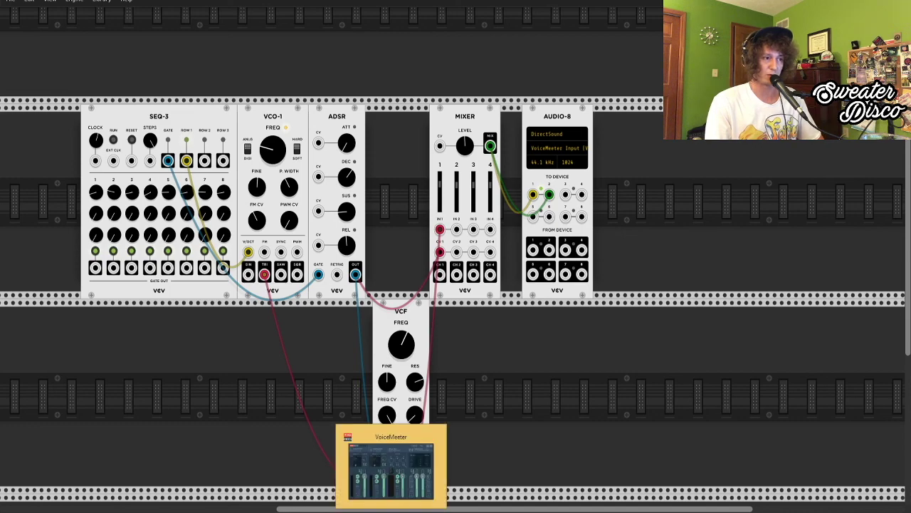
{"action": "left_click_drag", "start_coordinate": [630, 307], "coordinate": [419, 242]}
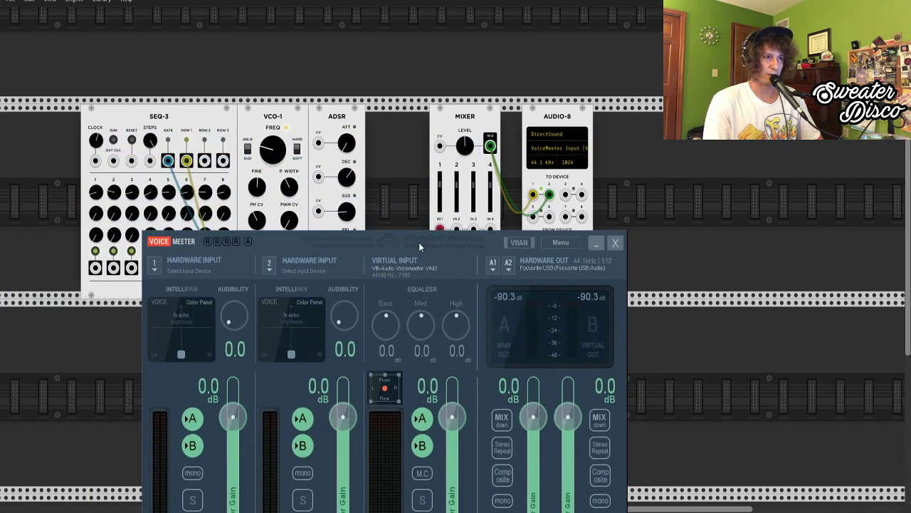
{"action": "left_click", "coordinate": [112, 141]}
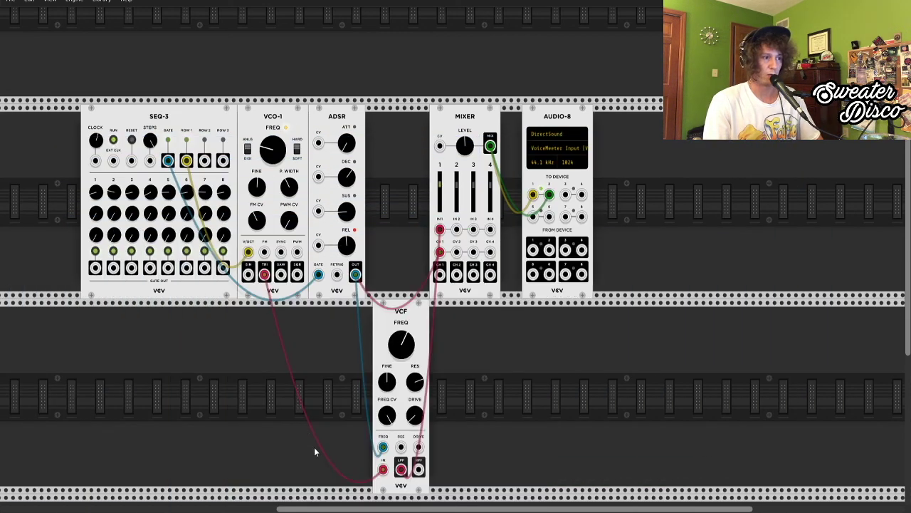
{"action": "key", "text": "alt+Tab"}
{"action": "left_click_drag", "start_coordinate": [465, 237], "coordinate": [547, 94]}
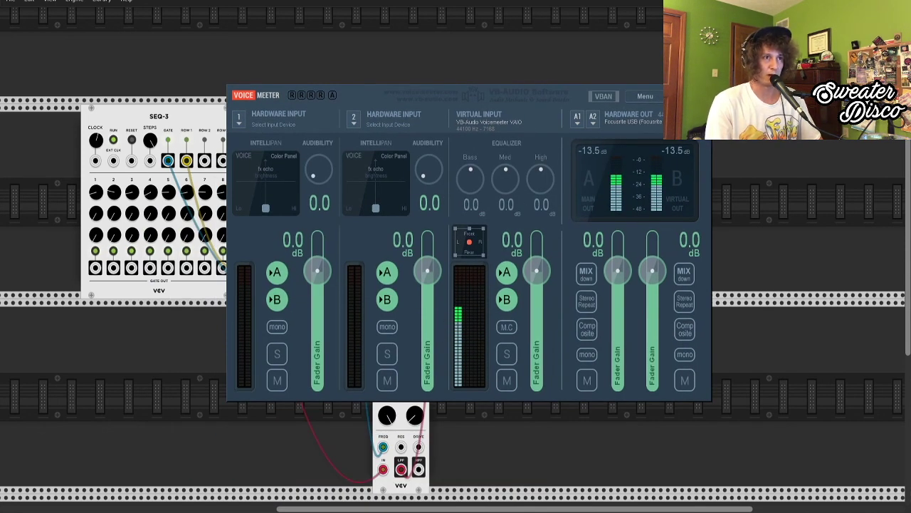
{"action": "key", "text": "alt+Tab"}
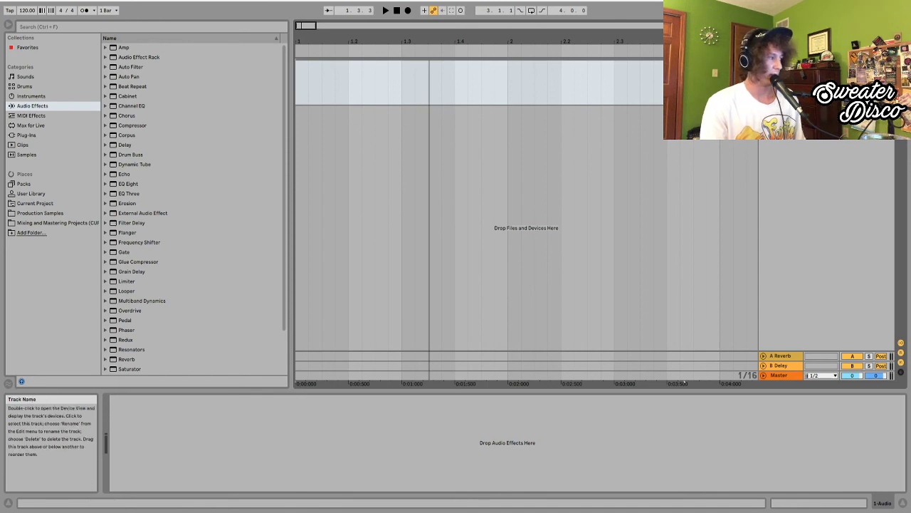
Snap Live to the left half of the screen, show Arrangement view and hide the browser
{"action": "key", "text": "super+Left"}
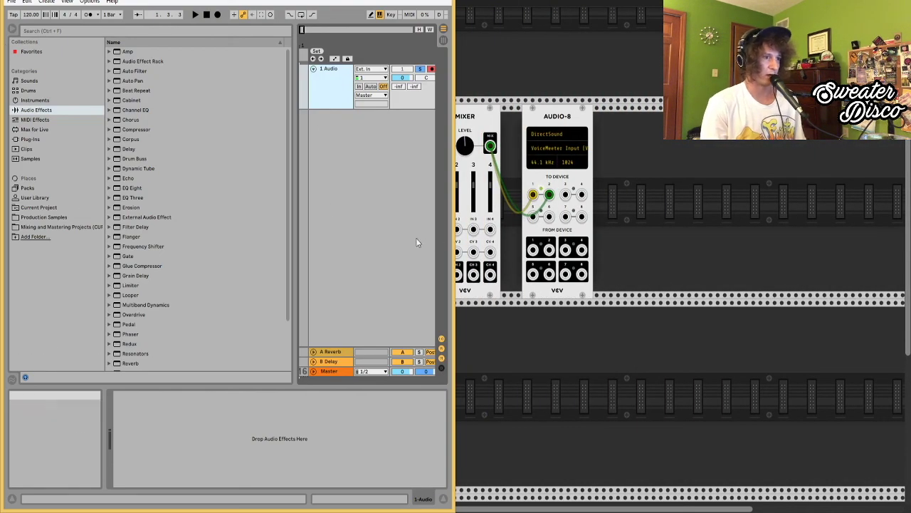
{"action": "key", "text": "Tab"}
{"action": "key", "text": "ctrl+alt+b"}
Set VoiceMeeter Output as the audio input device via Ext. In configuration, then enlarge 1 Audio
{"action": "left_click", "coordinate": [360, 69]}
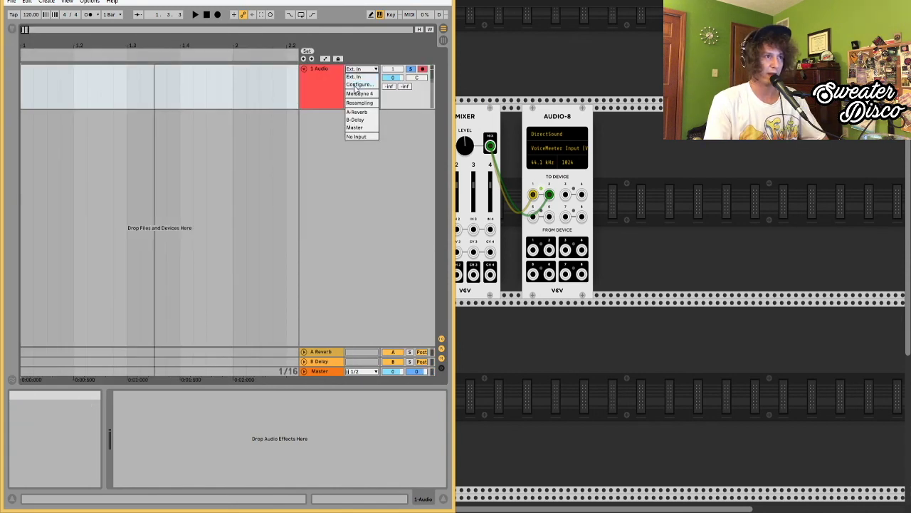
{"action": "left_click", "coordinate": [287, 89]}
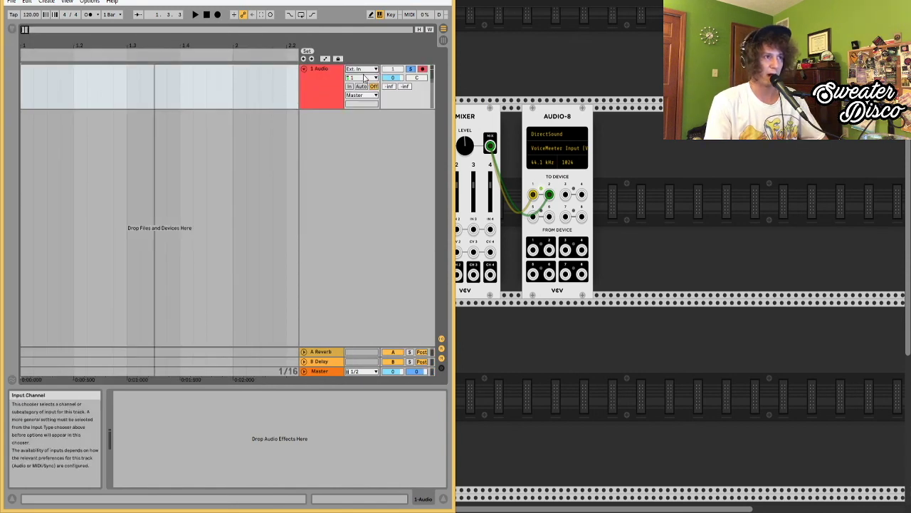
{"action": "left_click", "coordinate": [361, 70]}
{"action": "left_click", "coordinate": [360, 84]}
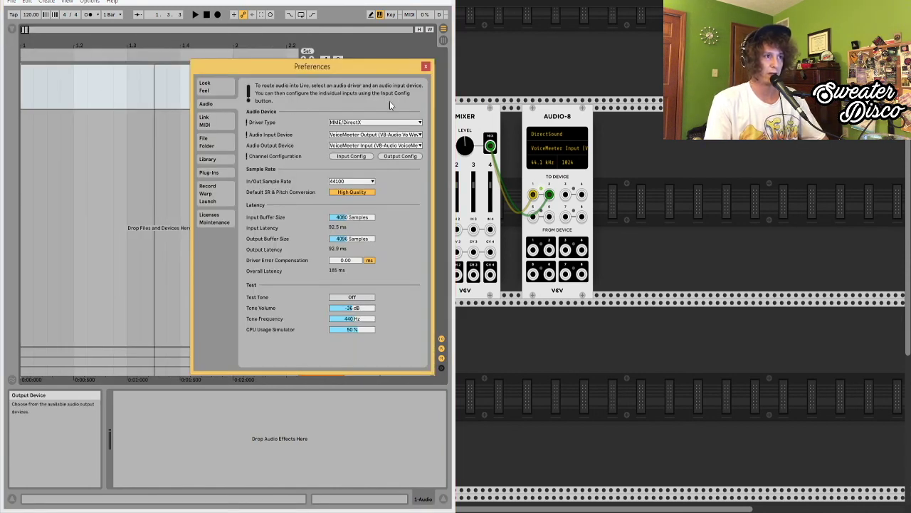
{"action": "left_click_drag", "start_coordinate": [385, 68], "coordinate": [298, 58]}
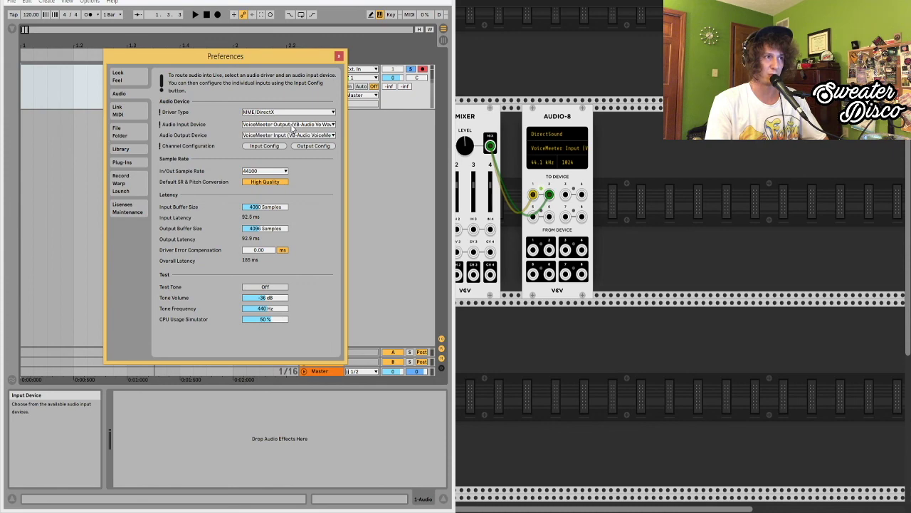
{"action": "key", "text": "Escape"}
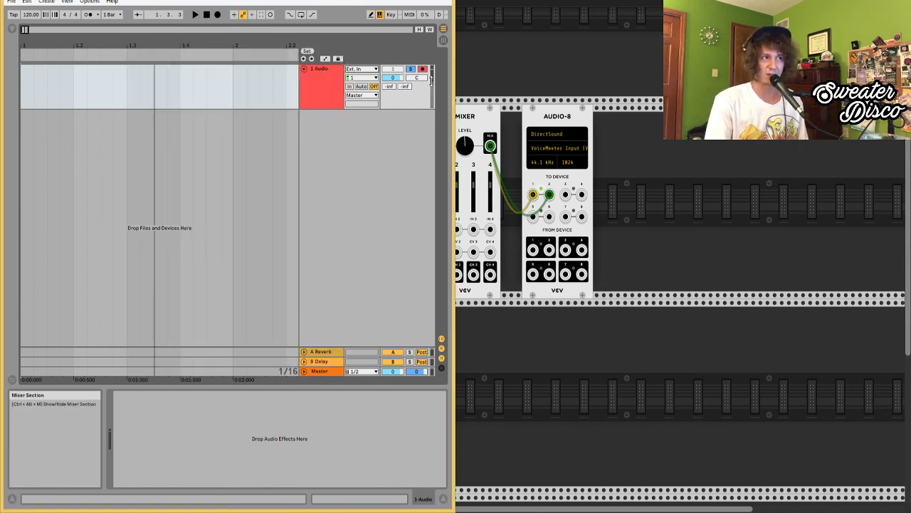
{"action": "left_click_drag", "start_coordinate": [433, 112], "coordinate": [544, 162]}
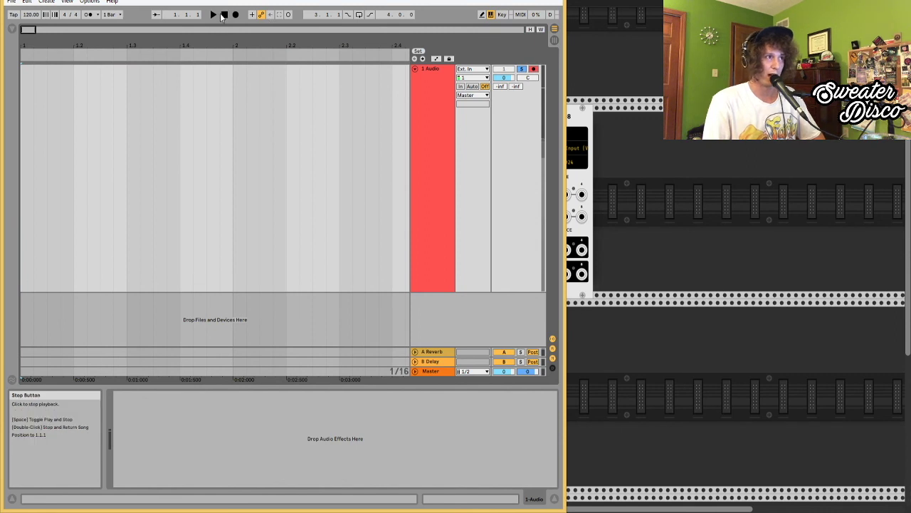
Arm Arrangement Record and capture about two minutes of the VCV Rack patch on 1 Audio
{"action": "left_click", "coordinate": [235, 15]}
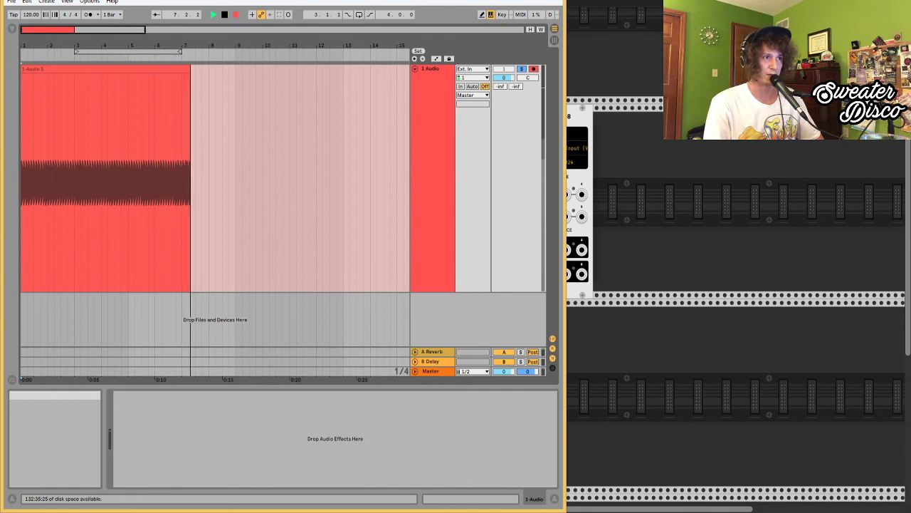
{"action": "key", "text": "alt+Tab"}
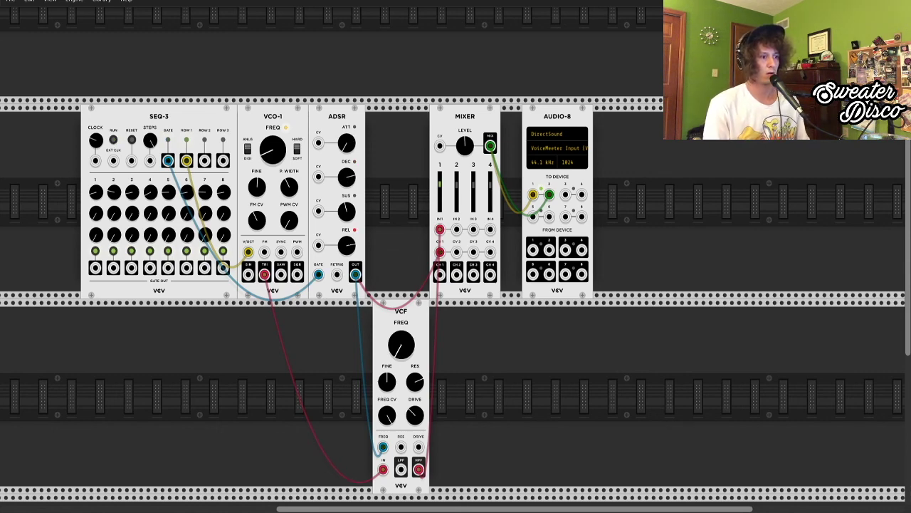
{"action": "key", "text": "alt+Tab"}
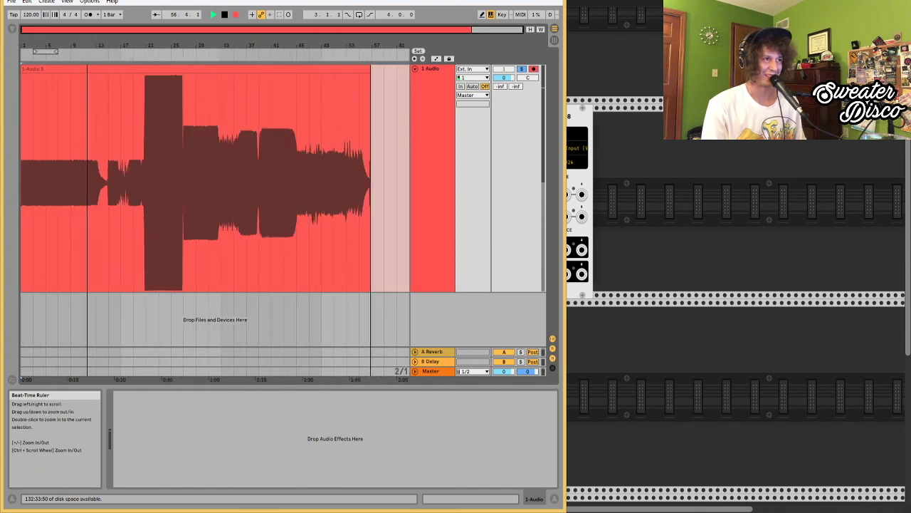
Select bars 21 to 27 of the recorded clip
{"action": "left_click", "coordinate": [146, 92]}
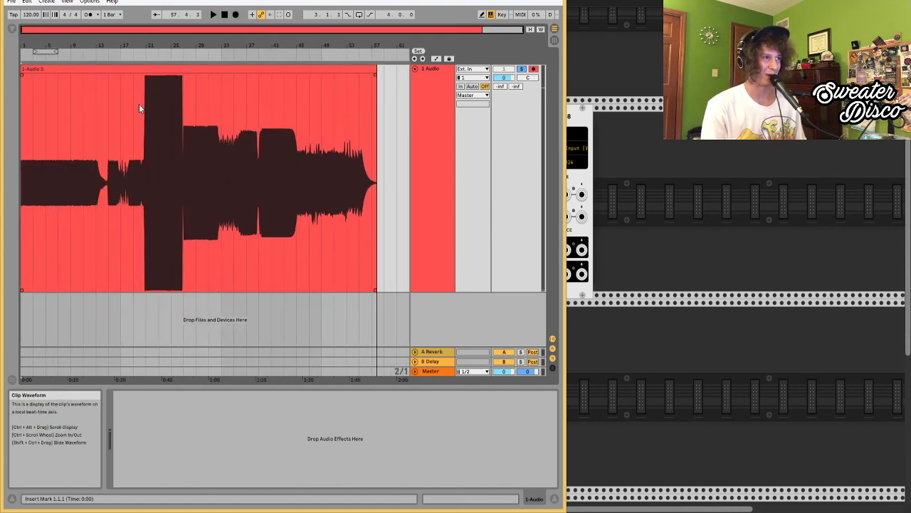
{"action": "left_click_drag", "start_coordinate": [143, 106], "coordinate": [188, 119]}
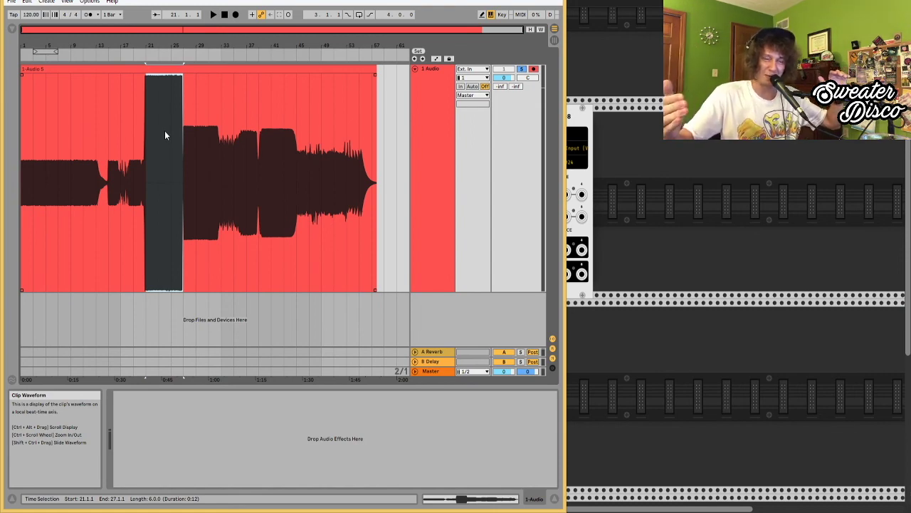
{"action": "left_click", "coordinate": [186, 134]}
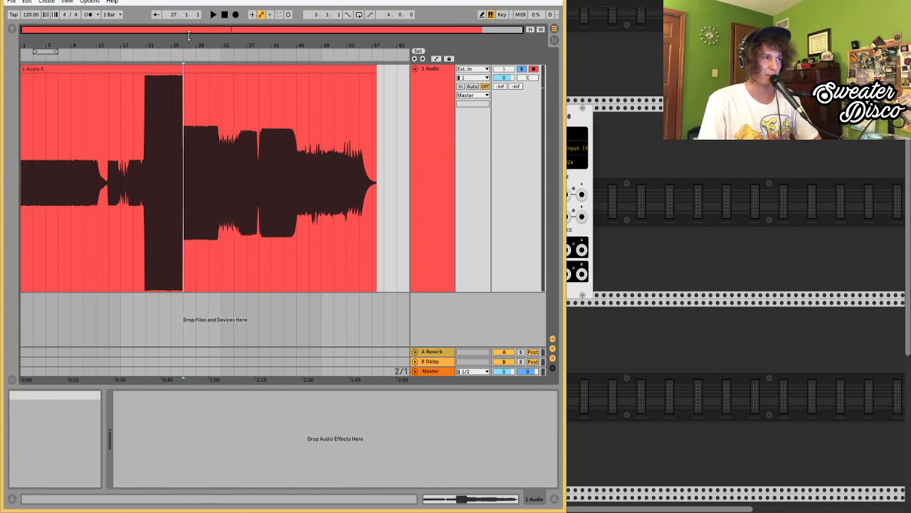
Zoom onto bars 14–22 and play the recording back from bar 15
{"action": "left_click_drag", "start_coordinate": [192, 45], "coordinate": [192, 71]}
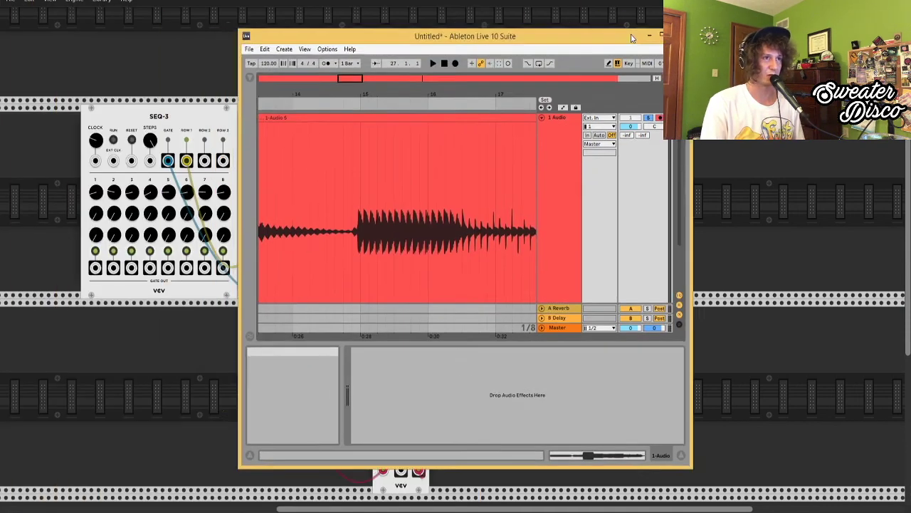
{"action": "key", "text": "super+Up"}
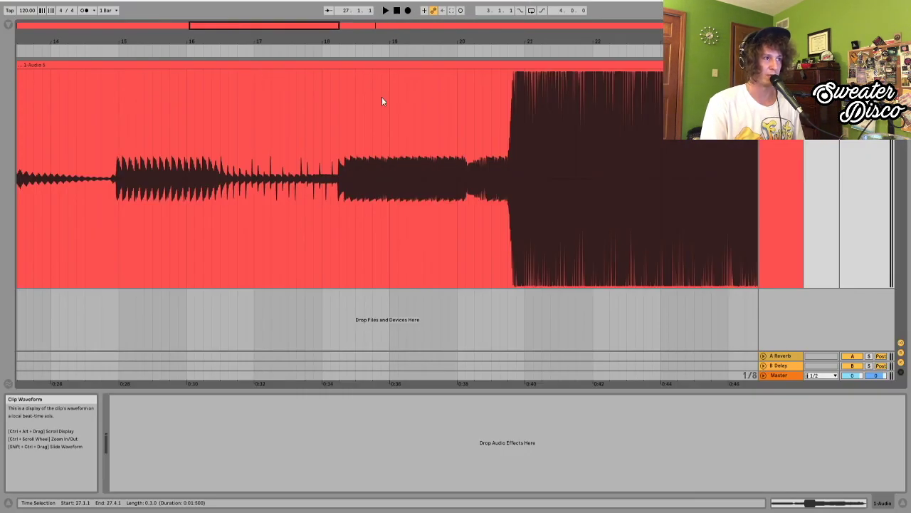
{"action": "left_click", "coordinate": [116, 168]}
{"action": "key", "text": "space"}
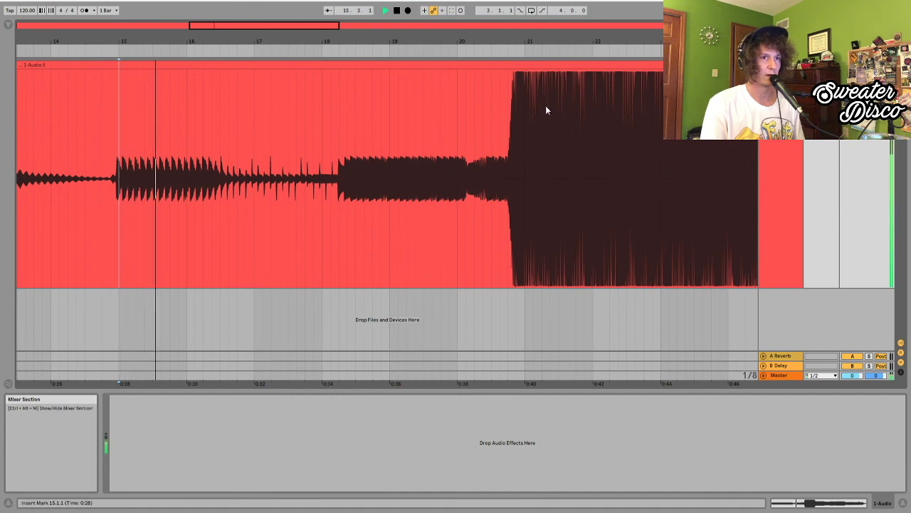
{"action": "key", "text": "space"}
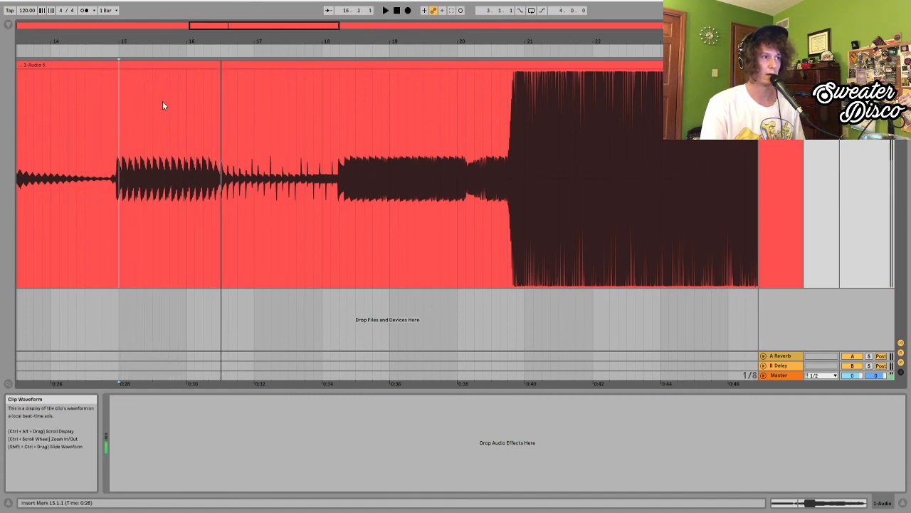
Split bars 15 to 16.3 into their own clip, audition it, and end it slightly earlier
{"action": "left_click_drag", "start_coordinate": [121, 40], "coordinate": [385, 193]}
{"action": "key", "text": "ctrl+e"}
{"action": "key", "text": "space"}
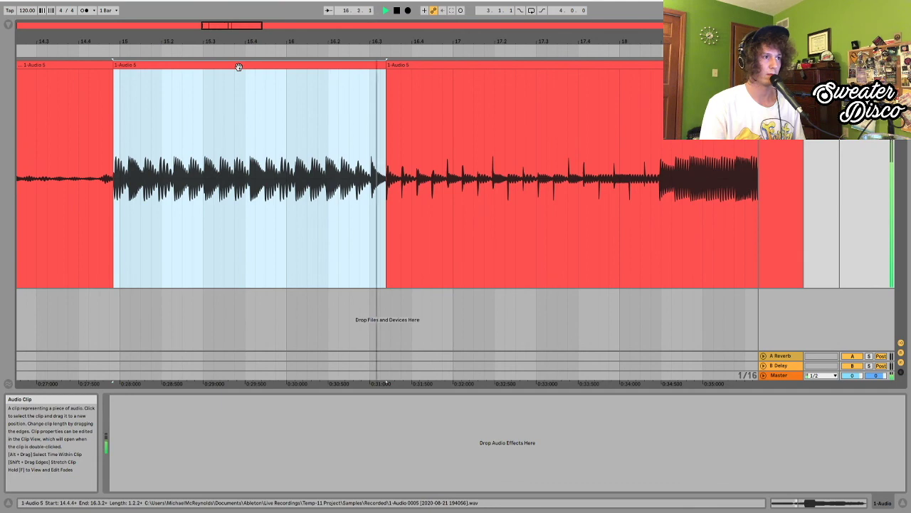
{"action": "key", "text": "space"}
{"action": "left_click_drag", "start_coordinate": [398, 61], "coordinate": [383, 61]}
Raise the loop clip's gain to 9 dB, turn off Warp, and select its time range
{"action": "left_click", "coordinate": [326, 64]}
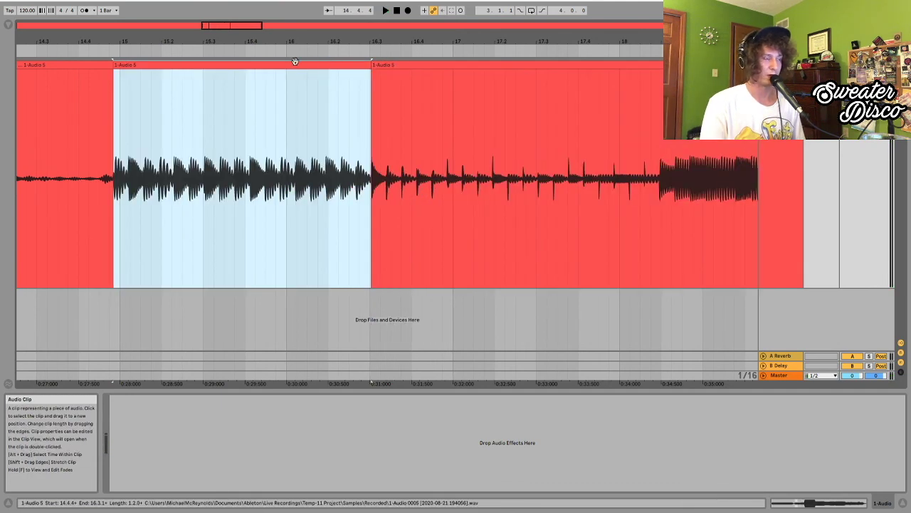
{"action": "double_click", "coordinate": [289, 65]}
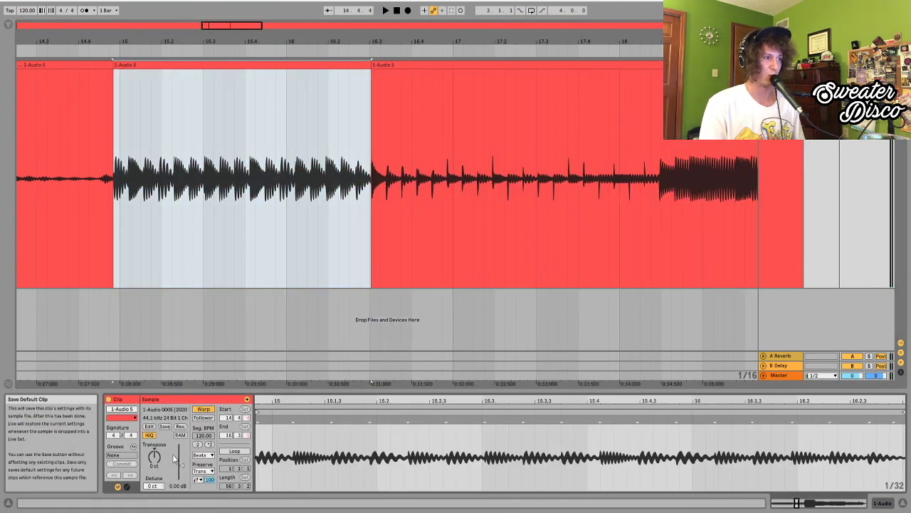
{"action": "left_click_drag", "start_coordinate": [184, 466], "coordinate": [184, 442]}
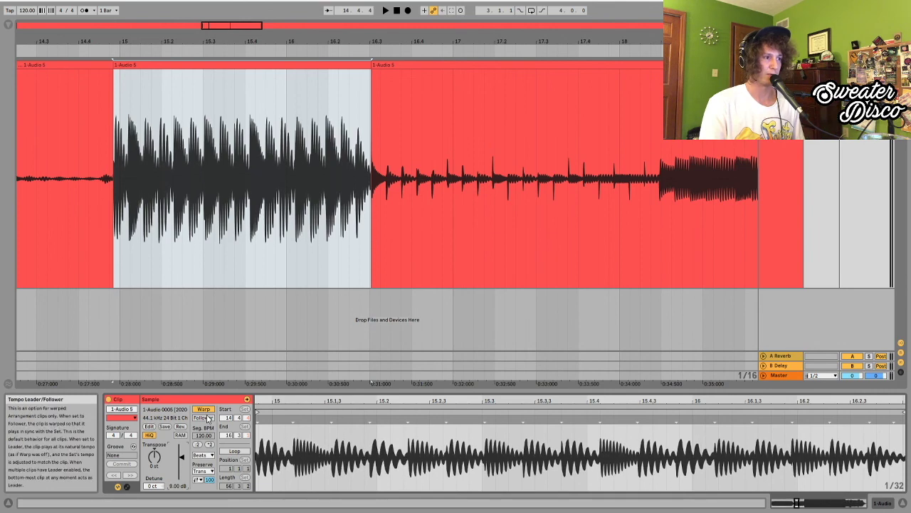
{"action": "left_click", "coordinate": [203, 408]}
{"action": "left_click", "coordinate": [242, 66]}
Start the audio export and name the file 'modular demo sound 1'
{"action": "key", "text": "ctrl+shift+r"}
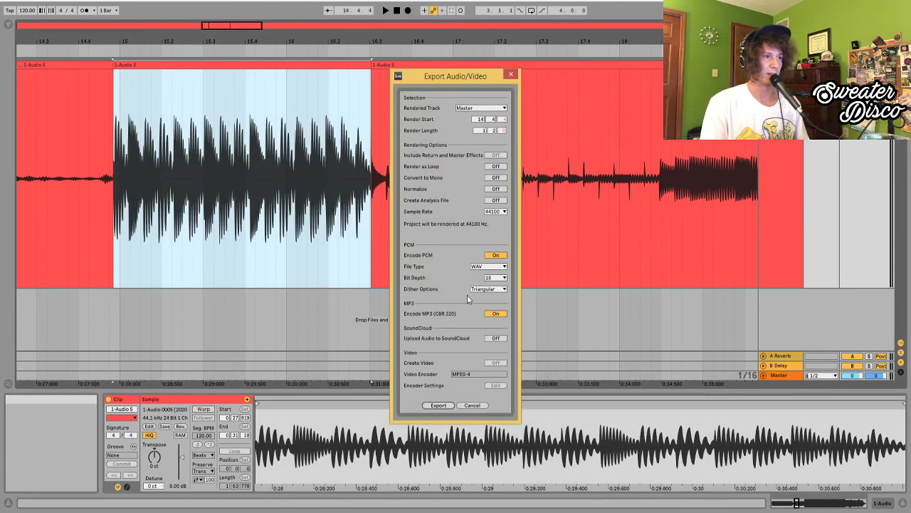
{"action": "left_click_drag", "start_coordinate": [484, 461], "coordinate": [396, 452]}
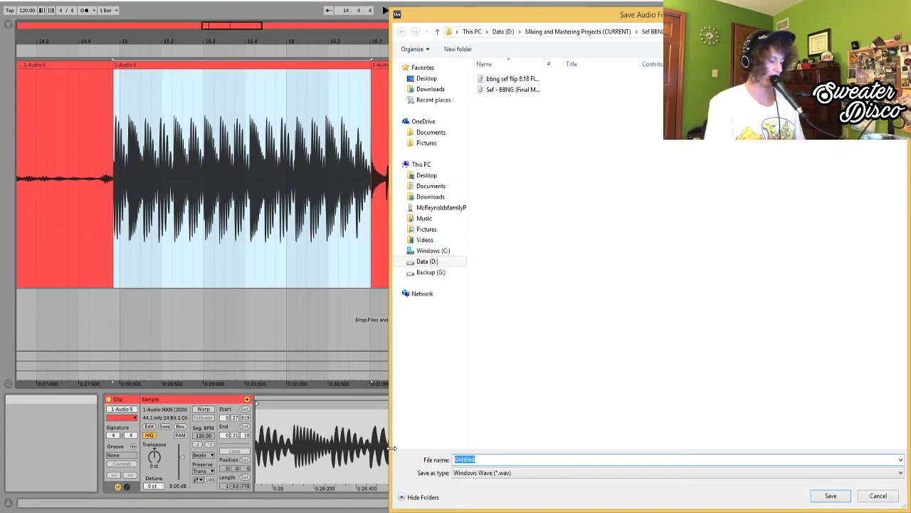
{"action": "type", "text": "modular demo"}
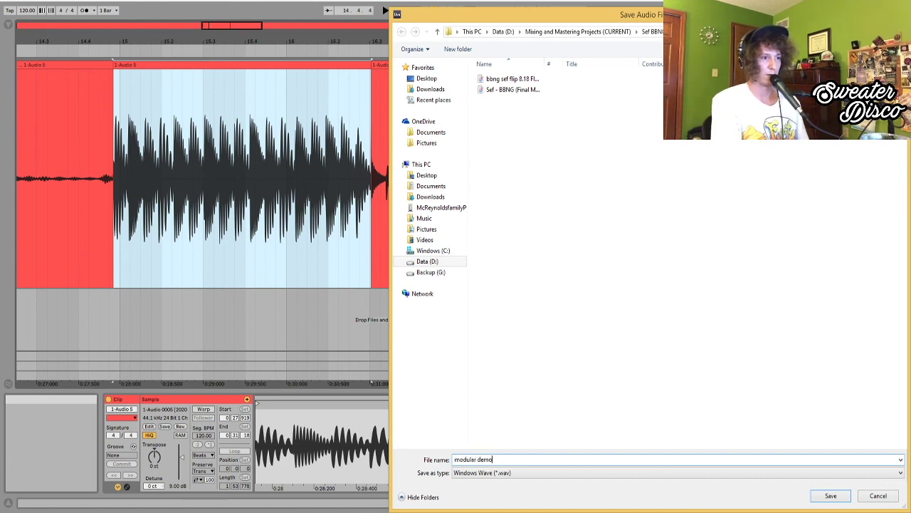
{"action": "type", "text": " sound 1"}
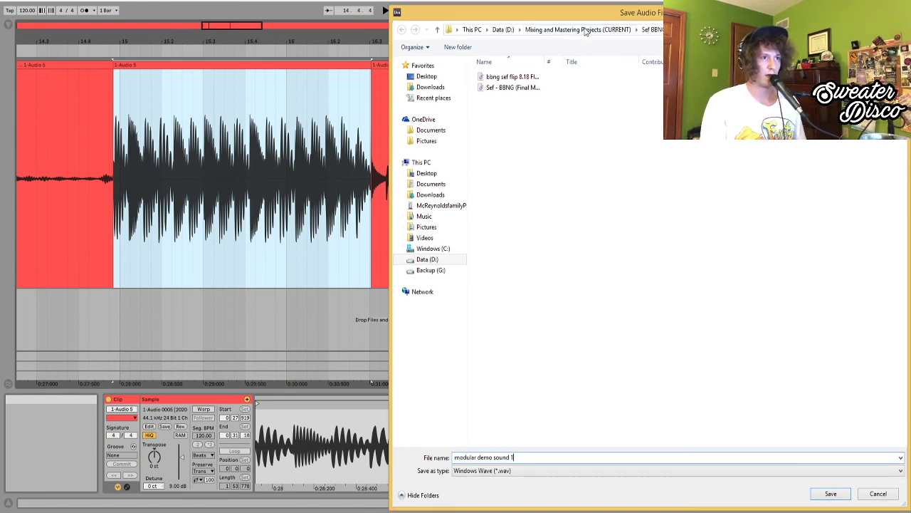
Create a 'Demo' folder under Sweater Disco samples and save the WAV export there
{"action": "right_click", "coordinate": [517, 175]}
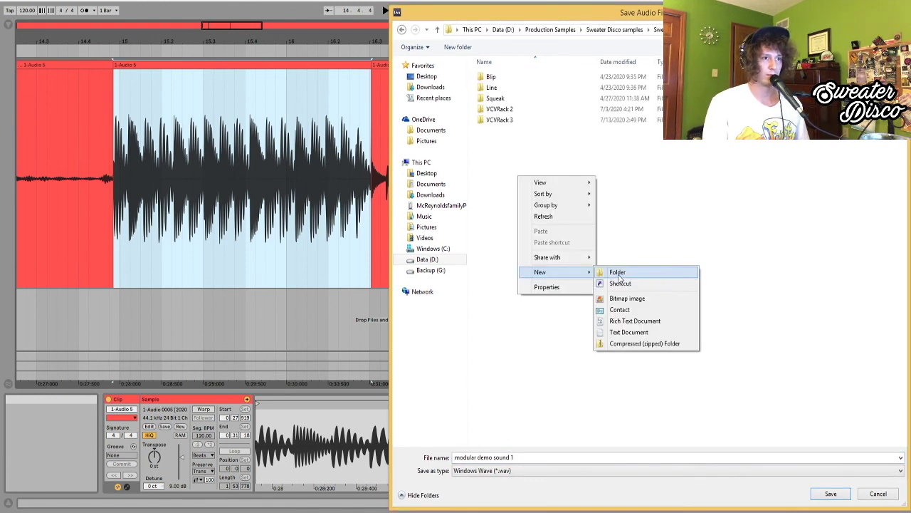
{"action": "left_click", "coordinate": [619, 269]}
{"action": "type", "text": "Demo"}
{"action": "key", "text": "Return"}
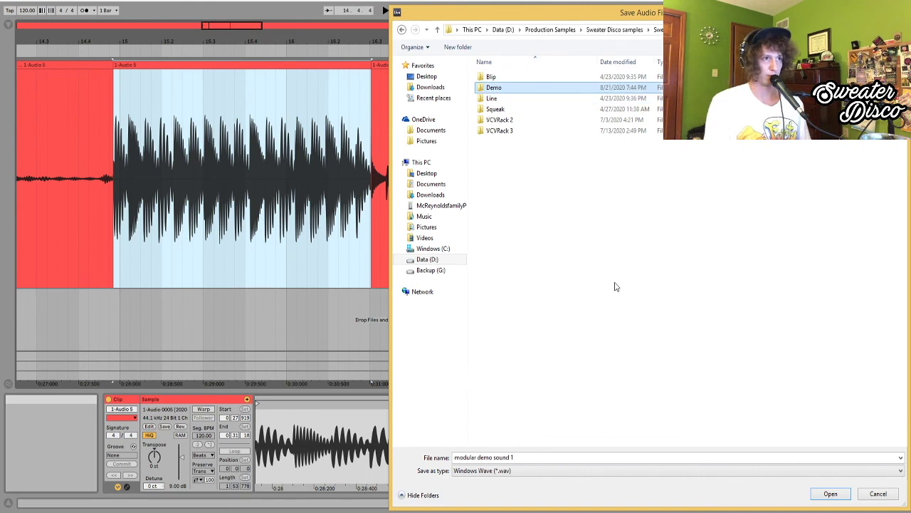
{"action": "double_click", "coordinate": [497, 87]}
{"action": "right_click", "coordinate": [516, 141]}
{"action": "key", "text": "Escape"}
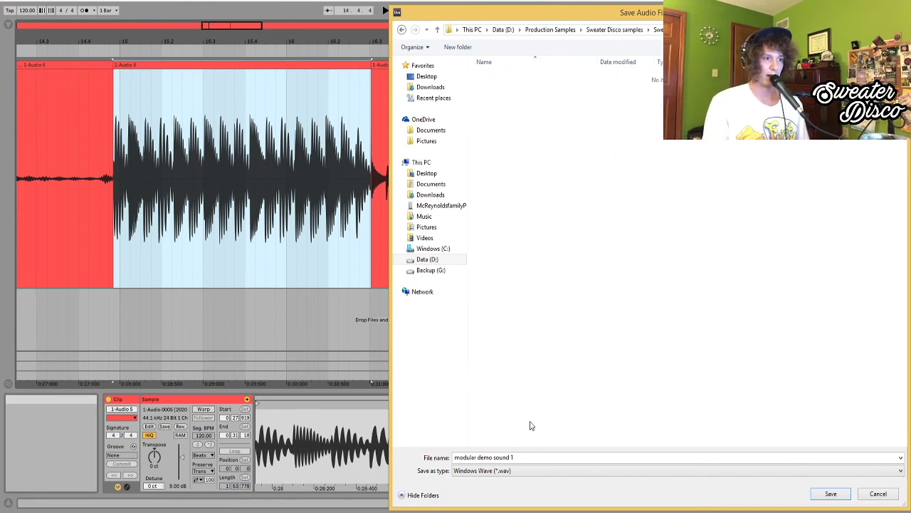
{"action": "left_click", "coordinate": [829, 496]}
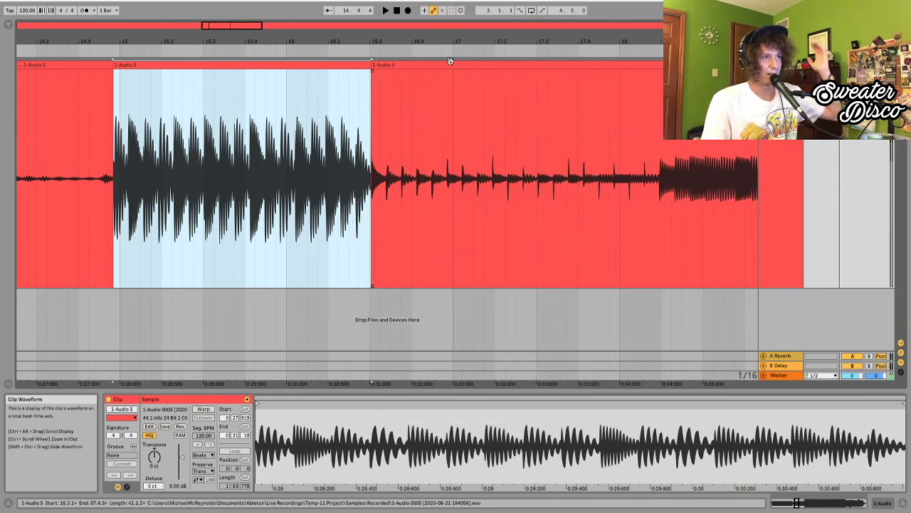
Zoom out to the whole recording and play it from near bar 46
{"action": "left_click_drag", "start_coordinate": [207, 42], "coordinate": [207, 14]}
{"action": "left_click", "coordinate": [97, 123]}
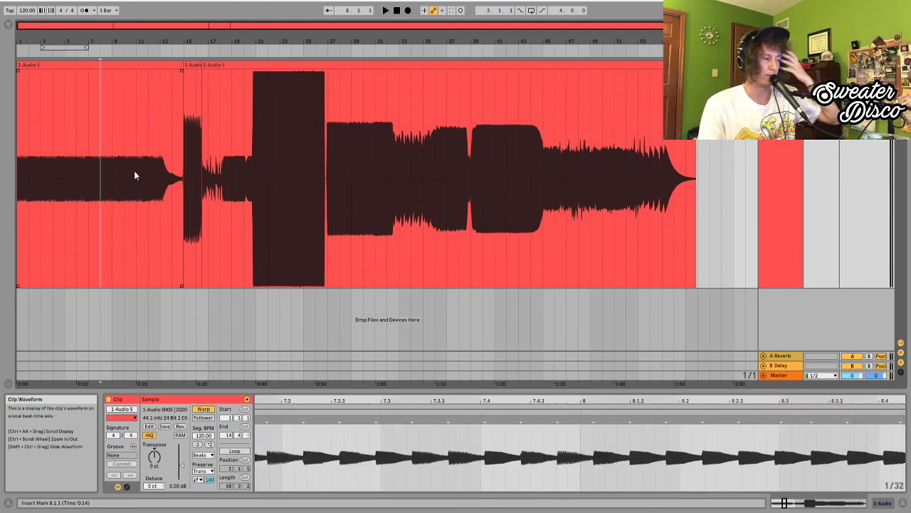
{"action": "left_click", "coordinate": [566, 135]}
{"action": "key", "text": "space"}
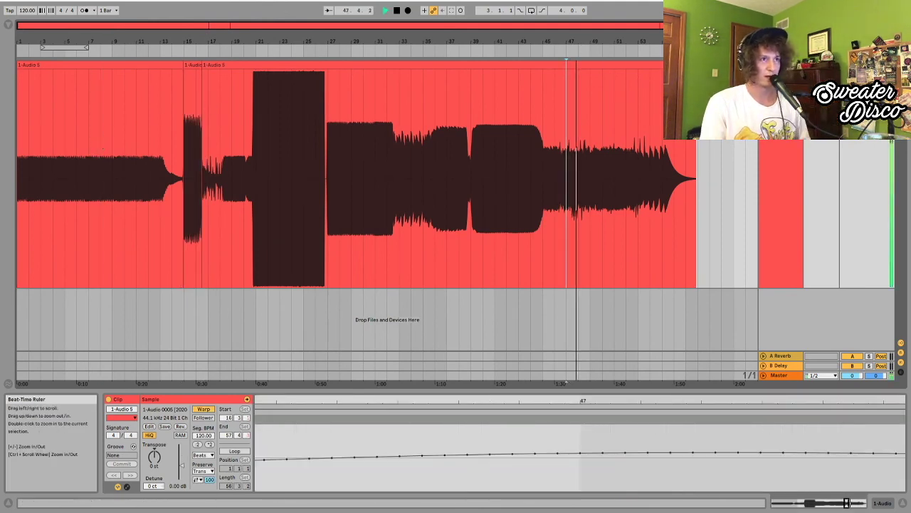
{"action": "left_click_drag", "start_coordinate": [621, 42], "coordinate": [621, 86]}
Audition the recording's ending from 55.2.1, then return to the VCV Rack patch
{"action": "left_click", "coordinate": [524, 145]}
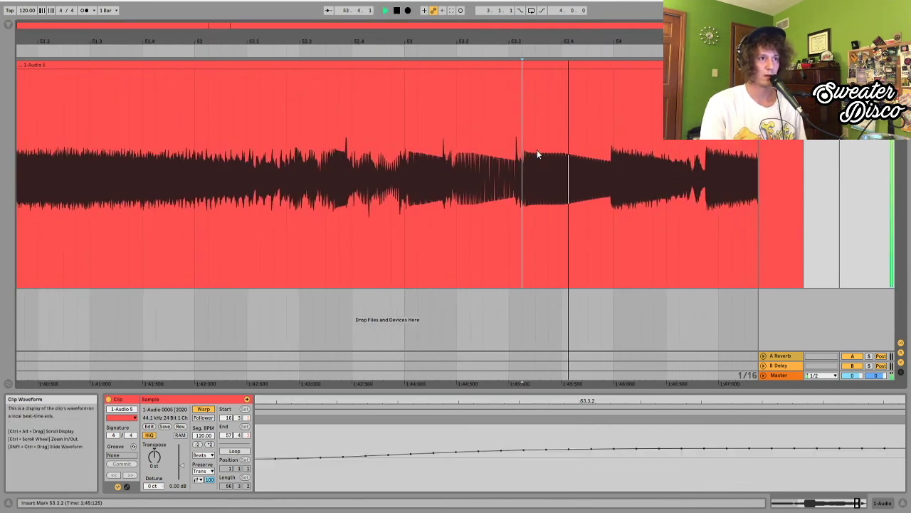
{"action": "key", "text": "minus"}
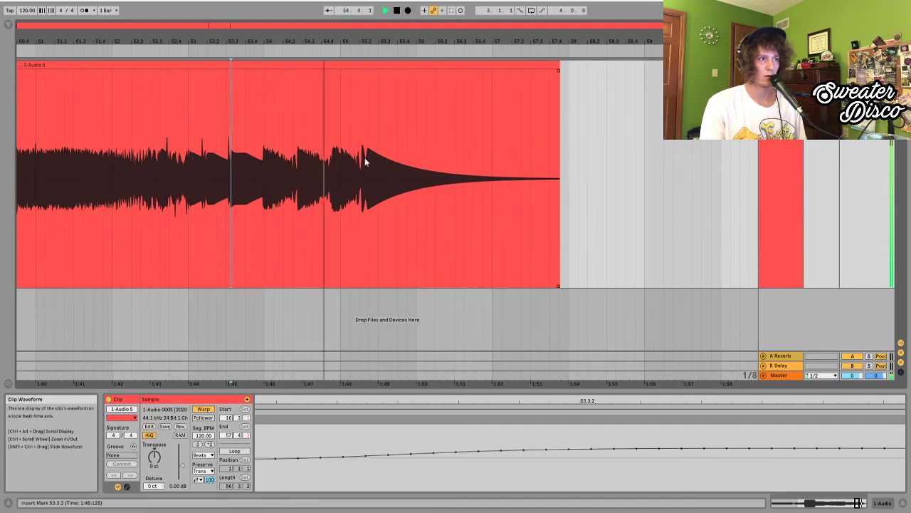
{"action": "key", "text": "space"}
{"action": "key", "text": "plus"}
{"action": "key", "text": "plus"}
{"action": "key", "text": "plus"}
{"action": "left_click", "coordinate": [308, 162]}
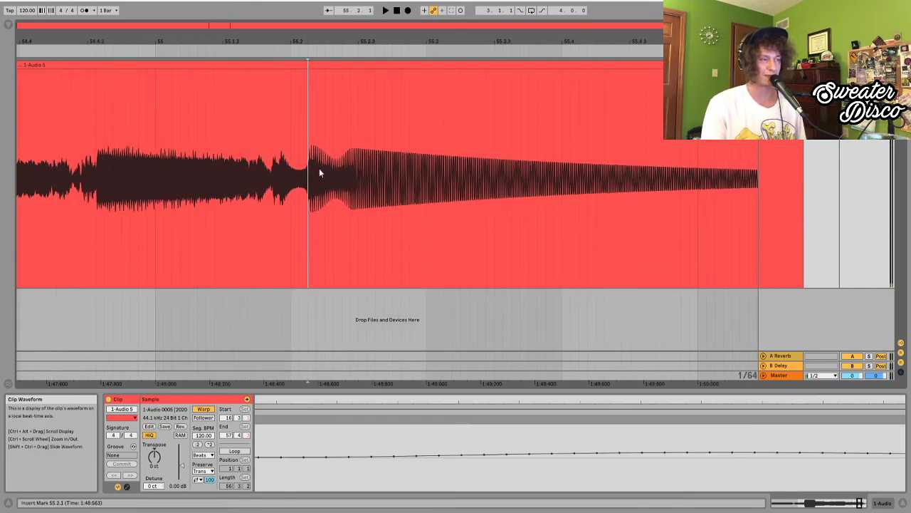
{"action": "key", "text": "space"}
{"action": "key", "text": "minus"}
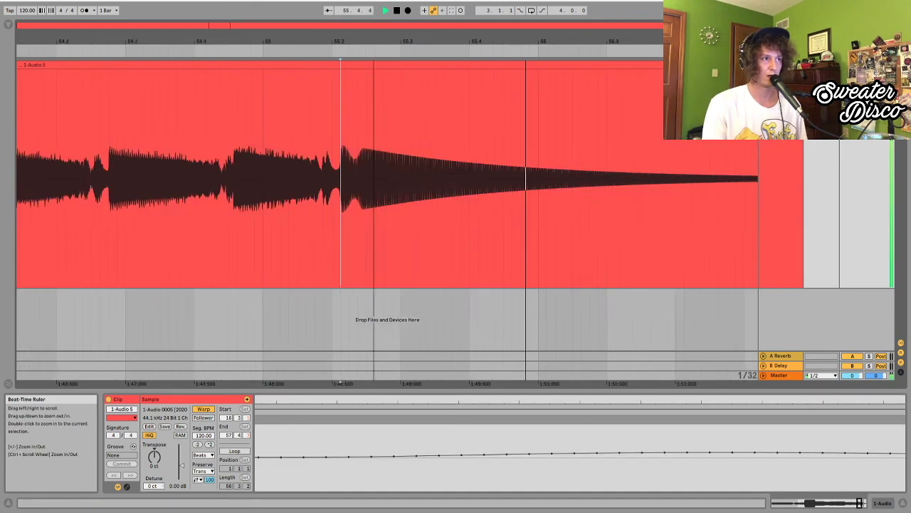
{"action": "key", "text": "alt+Tab"}
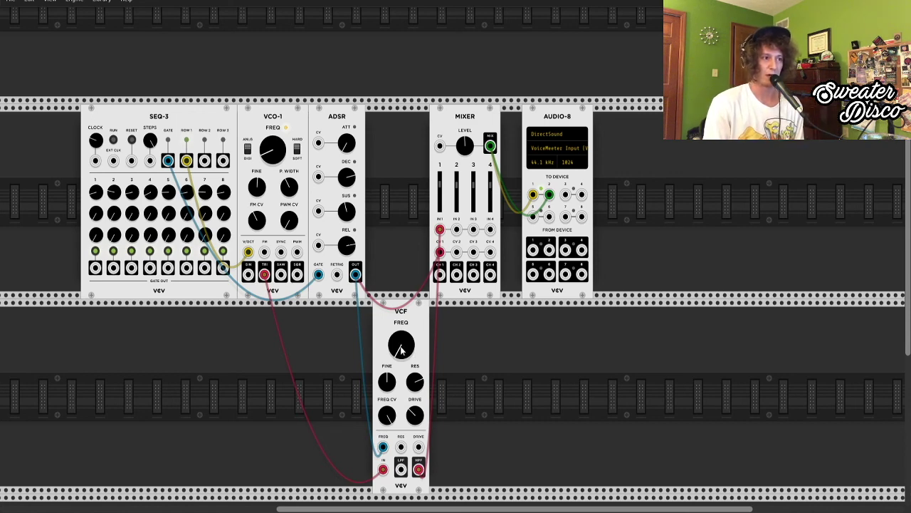
Nudge the VCF FREQ knob slightly and slide AUDIO-8 left to sit beside the MIXER
{"action": "left_click_drag", "start_coordinate": [400, 349], "coordinate": [401, 342]}
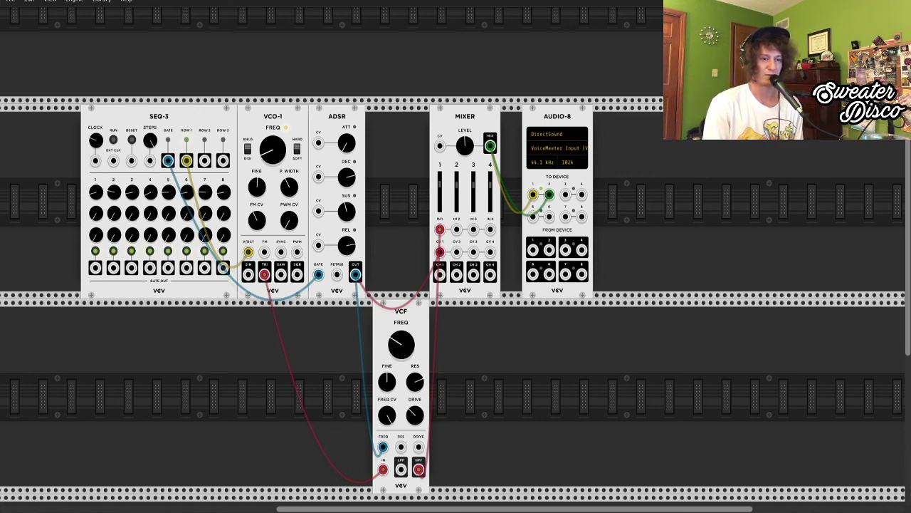
{"action": "left_click_drag", "start_coordinate": [402, 349], "coordinate": [402, 343]}
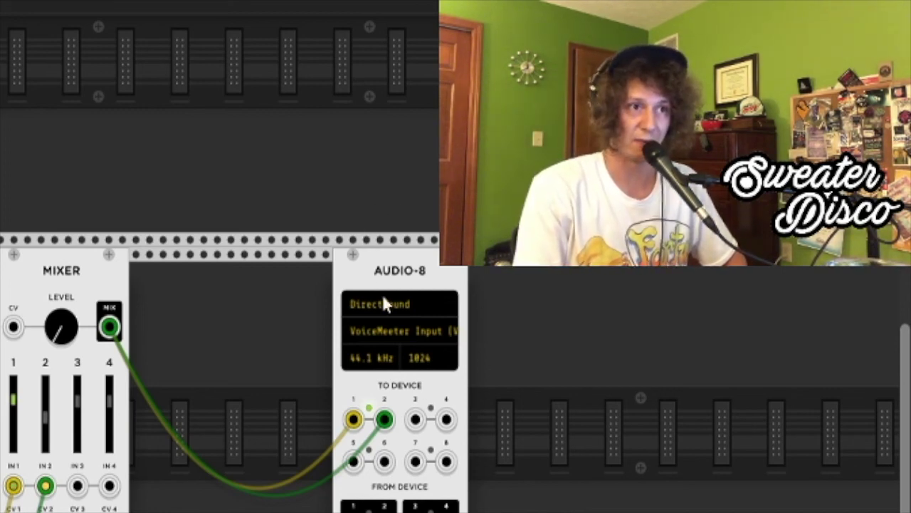
{"action": "left_click_drag", "start_coordinate": [362, 289], "coordinate": [221, 288]}
{"action": "left_click_drag", "start_coordinate": [328, 268], "coordinate": [171, 279]}
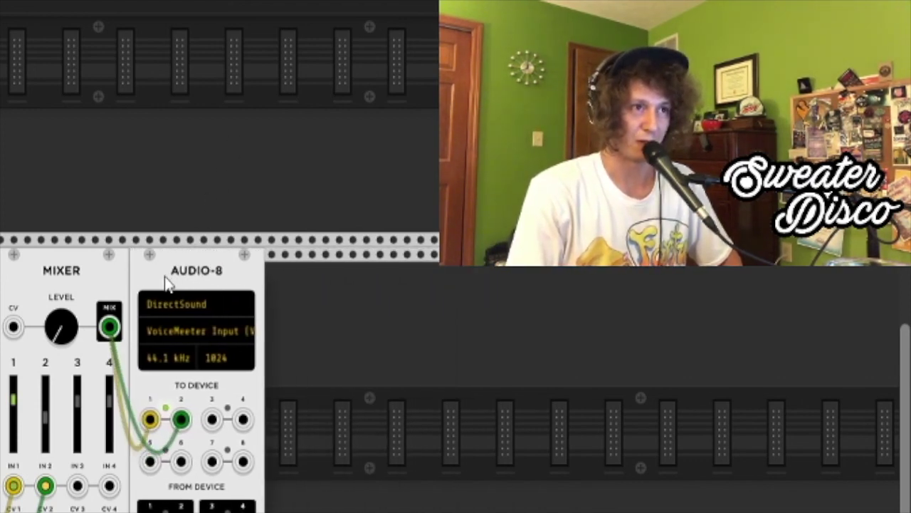